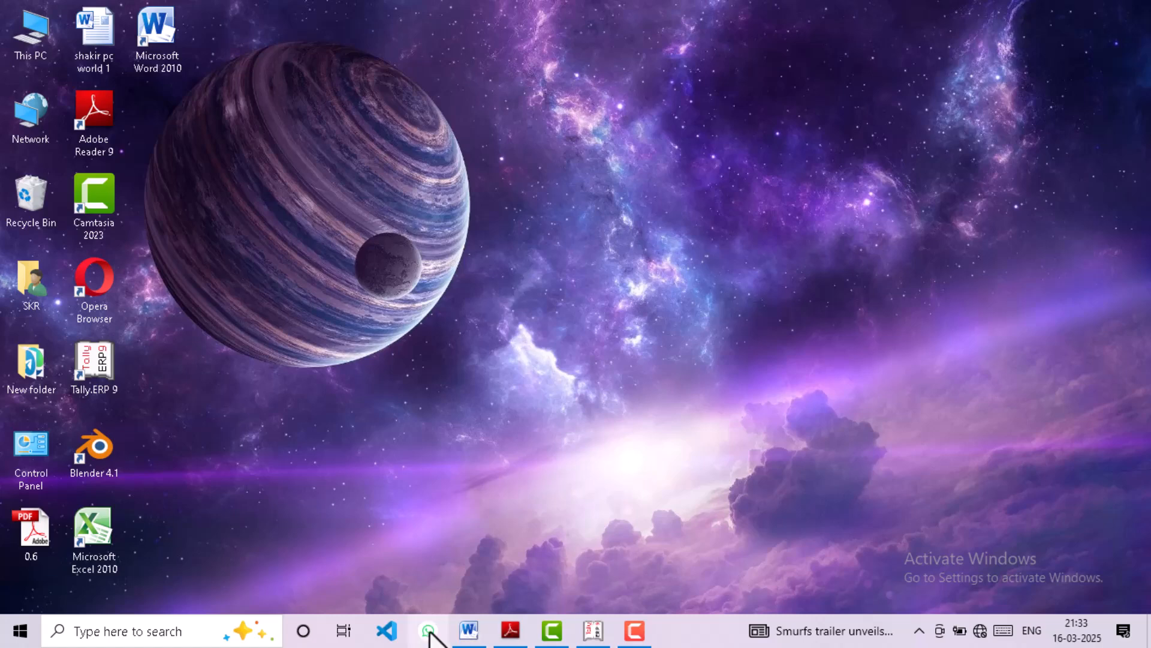
Review the expense tables in the Word document and load the trading company in Tally.ERP 9 in Educational Mode
click(468, 629)
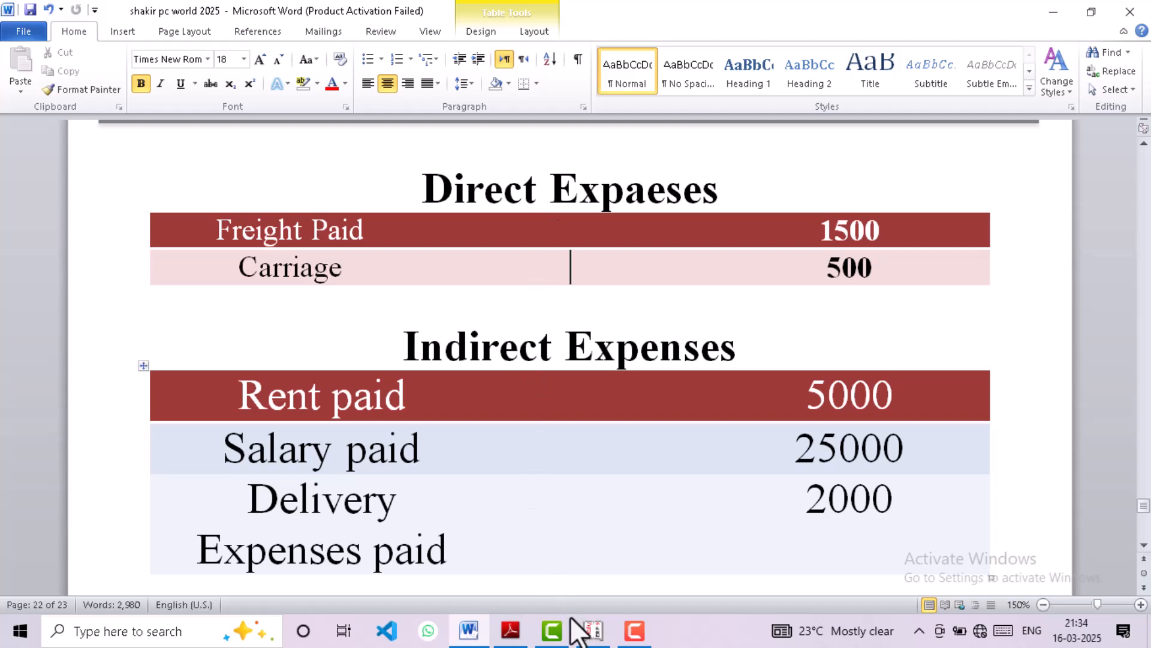
click(593, 630)
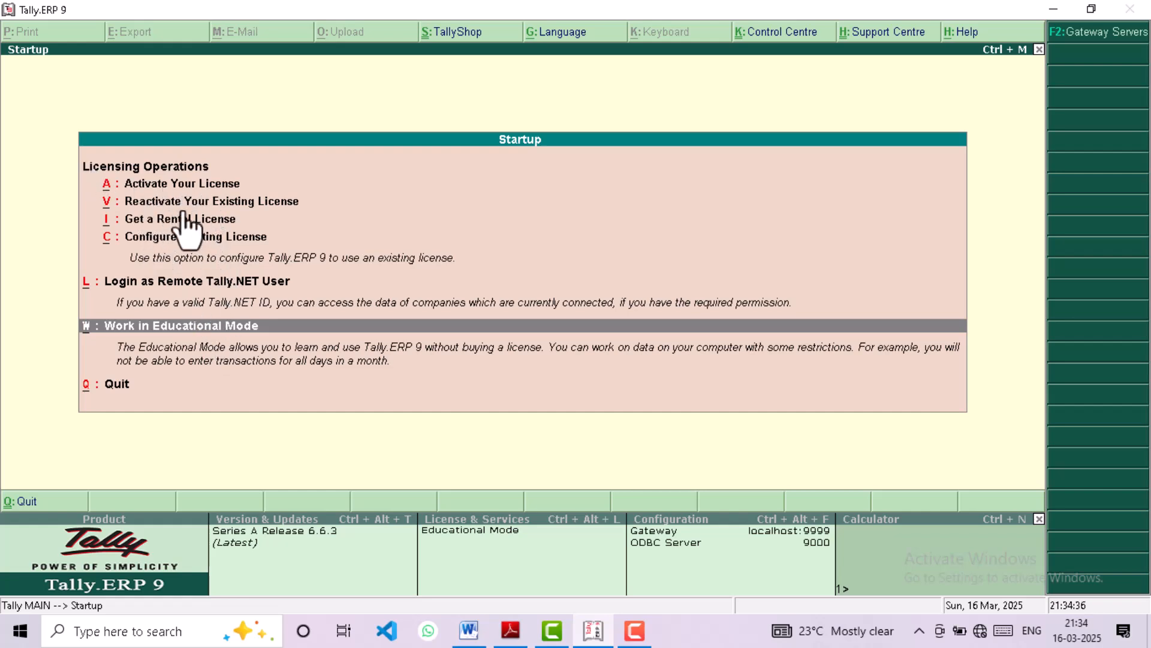
click(150, 331)
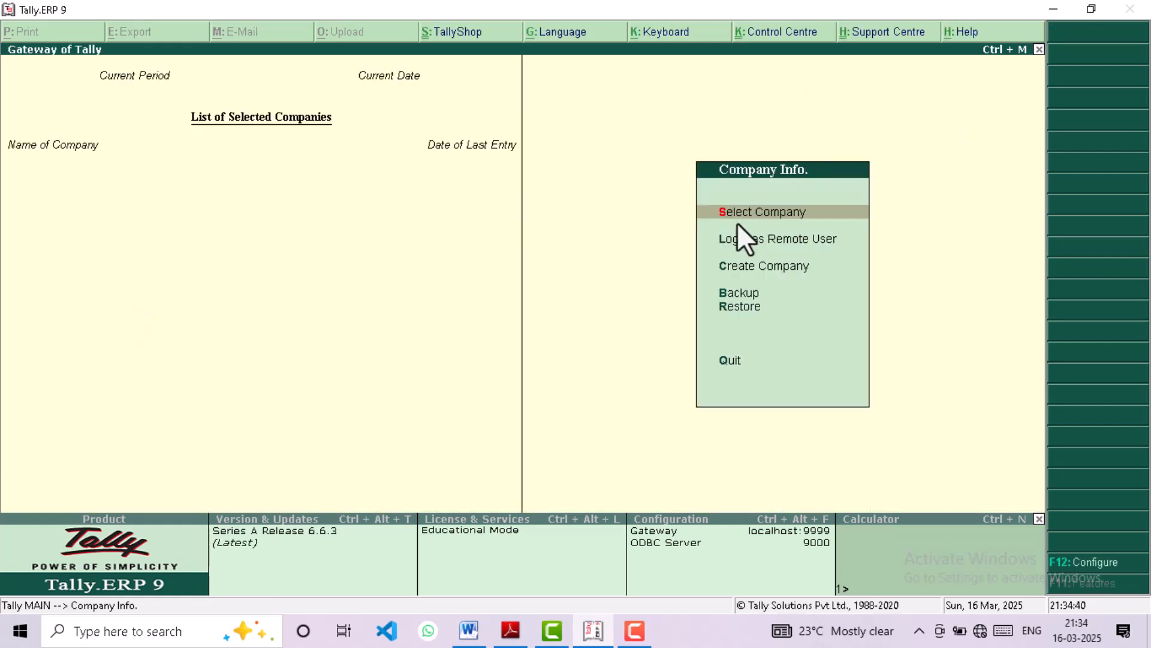
click(777, 211)
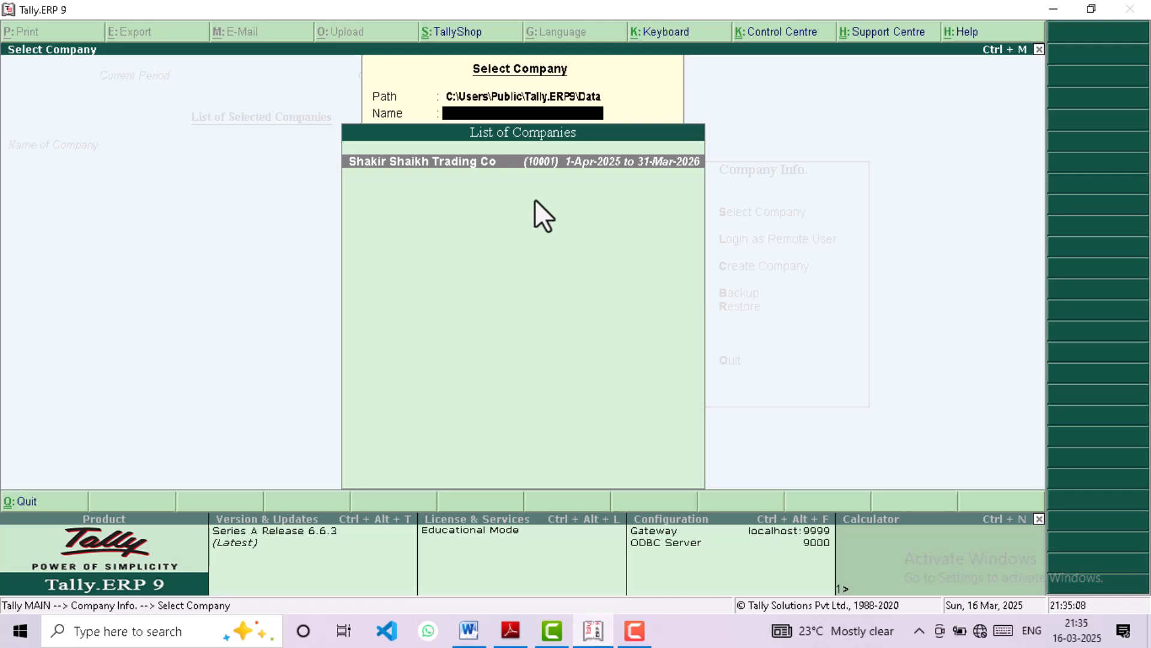
click(527, 163)
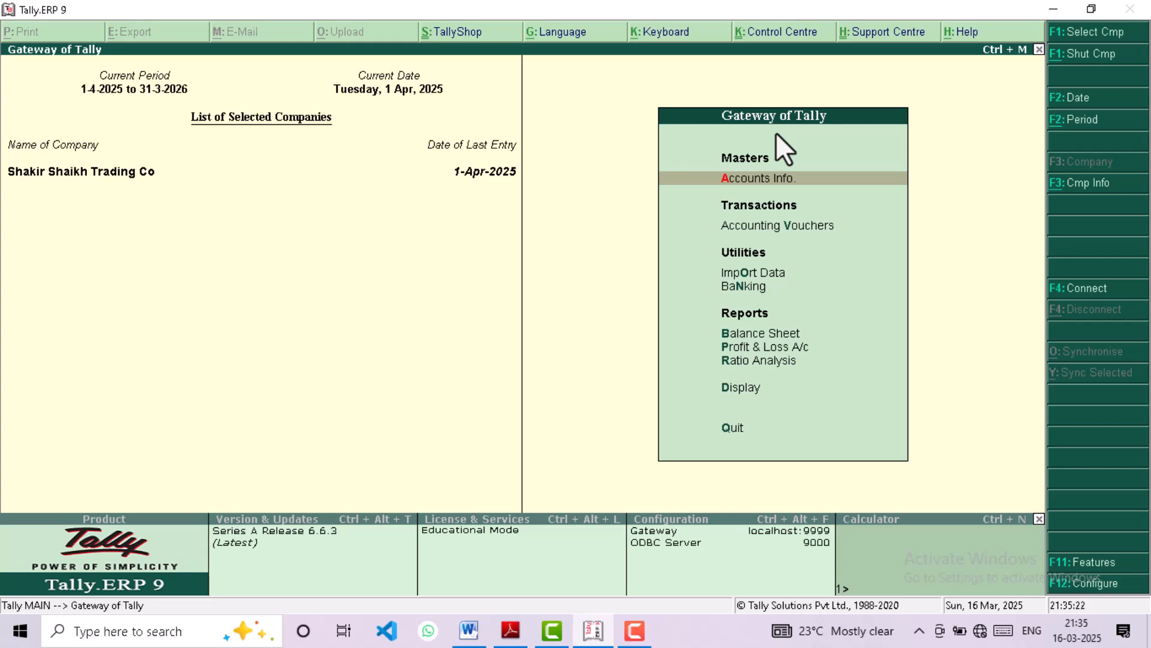
Examine the company's Trial Balance in detailed form, including the Sales Accounts group, and leave the report
click(741, 389)
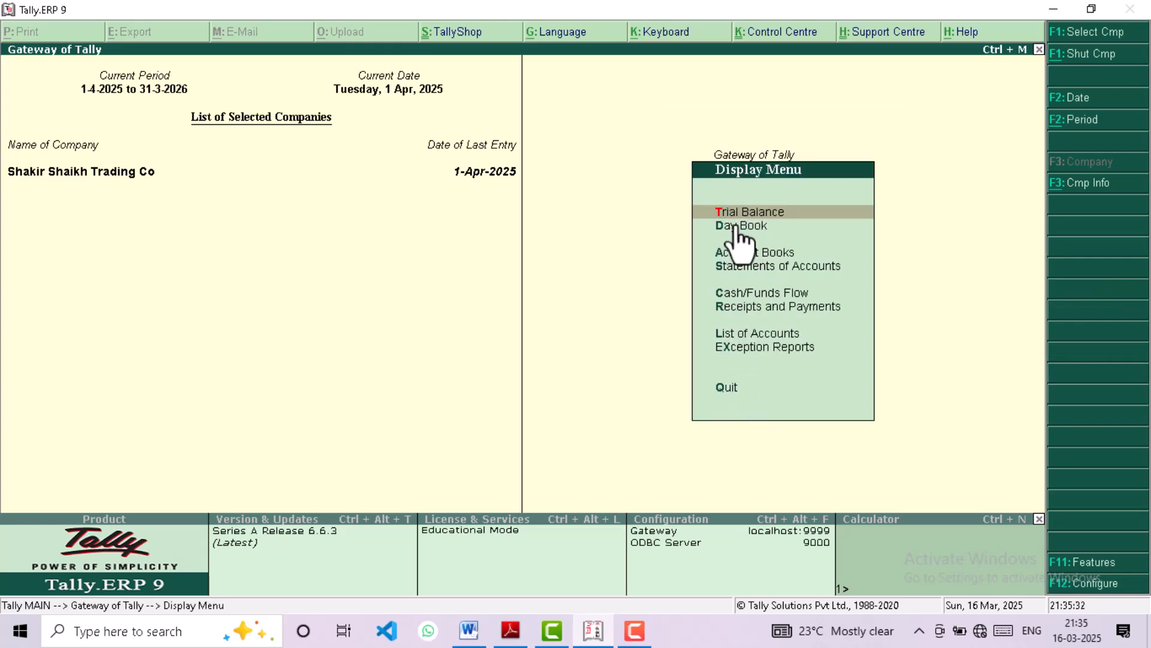
click(742, 211)
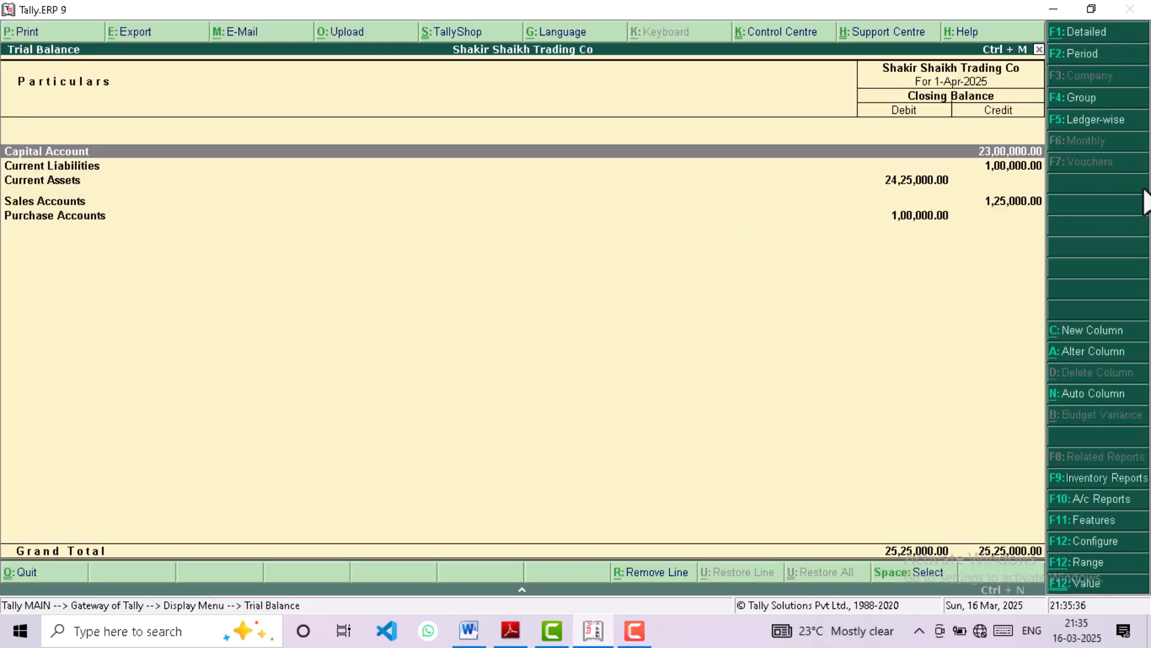
click(31, 204)
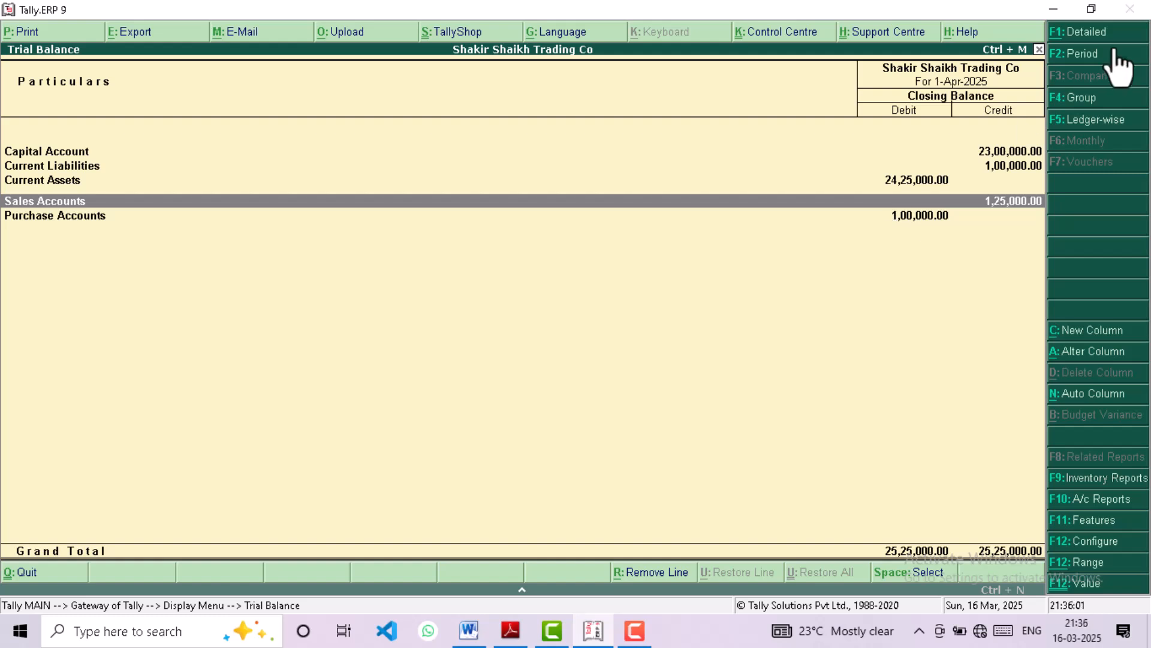
click(1066, 35)
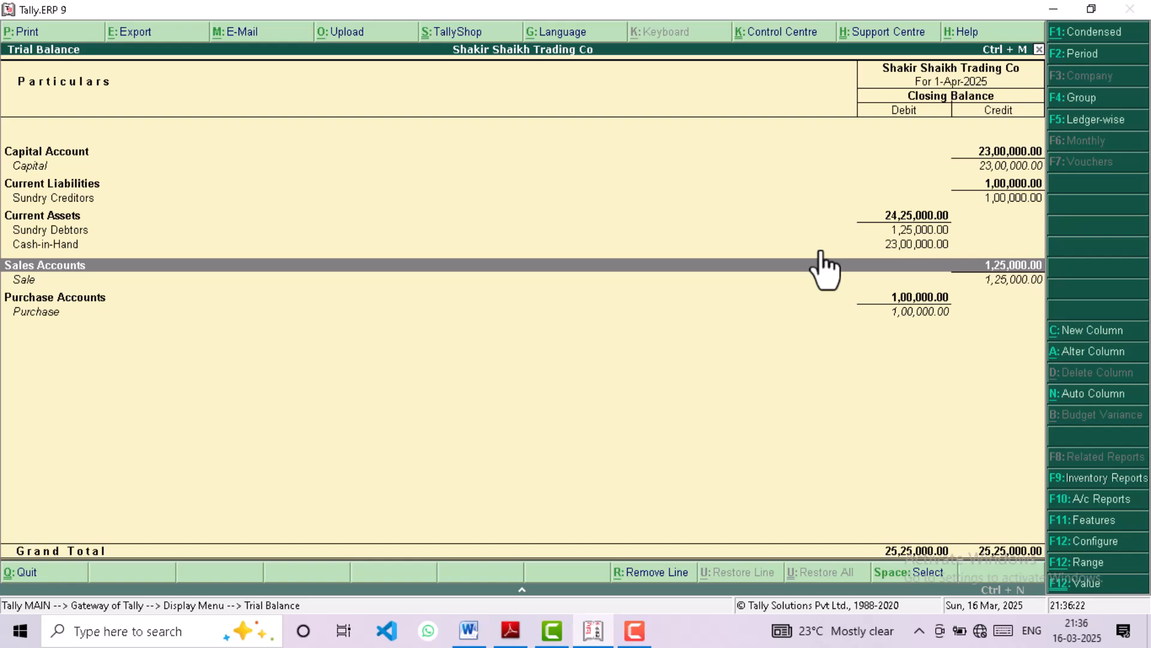
key(Escape)
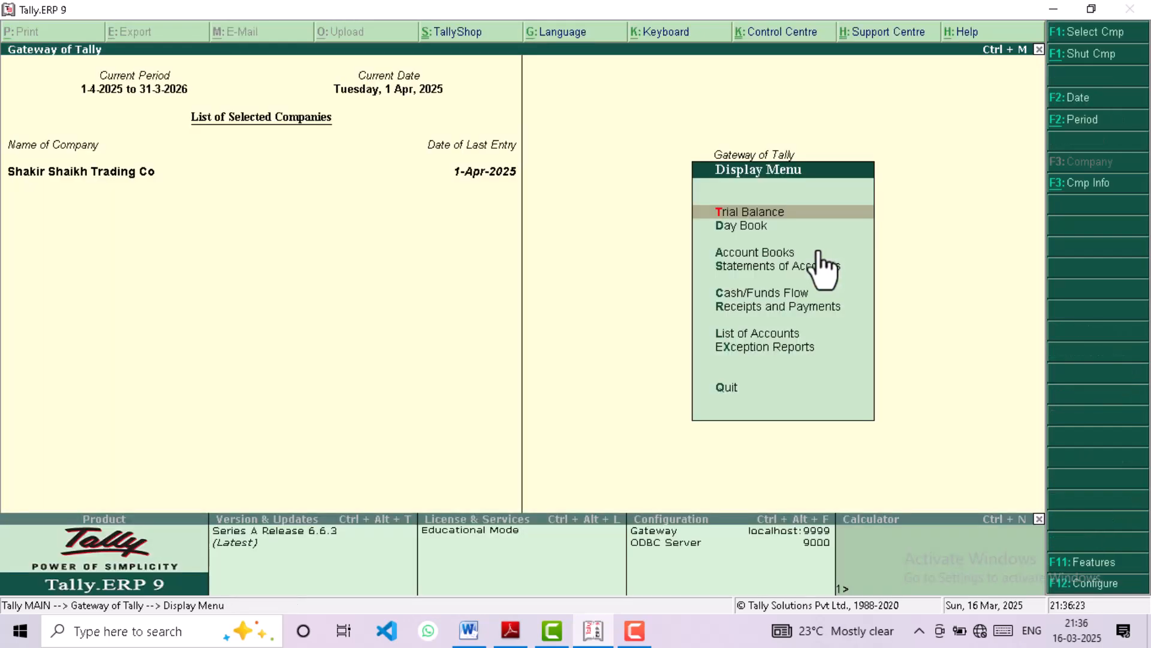
Filter the Day Book to Receipt vouchers and view receipt No. 1 without changing it
click(739, 224)
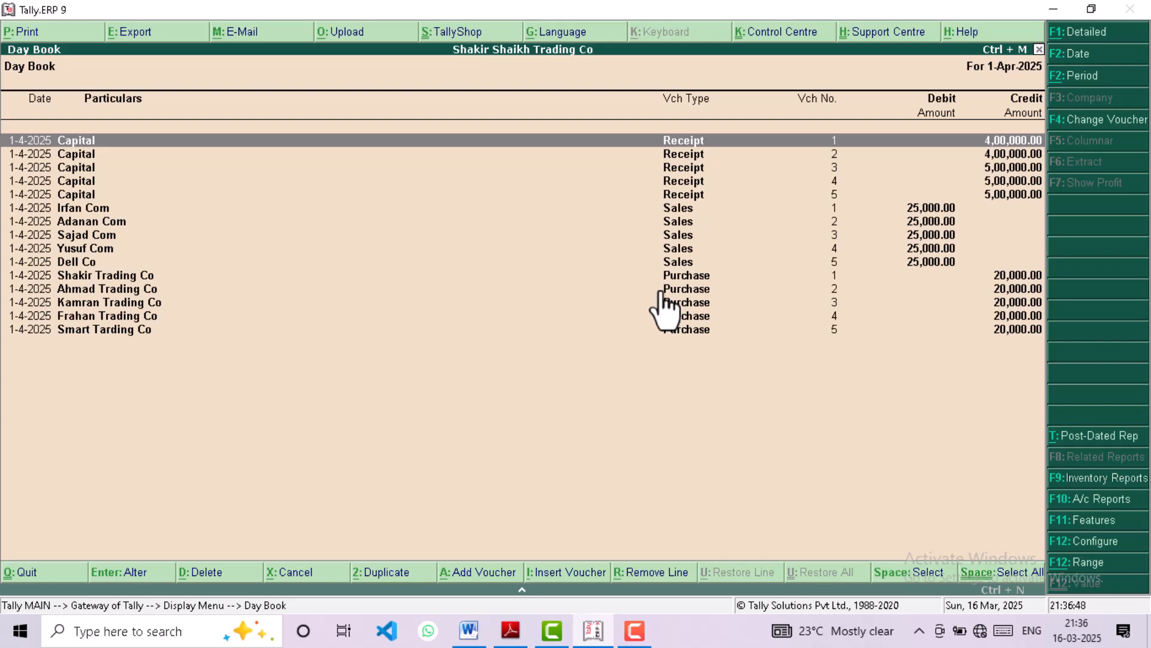
key(F4)
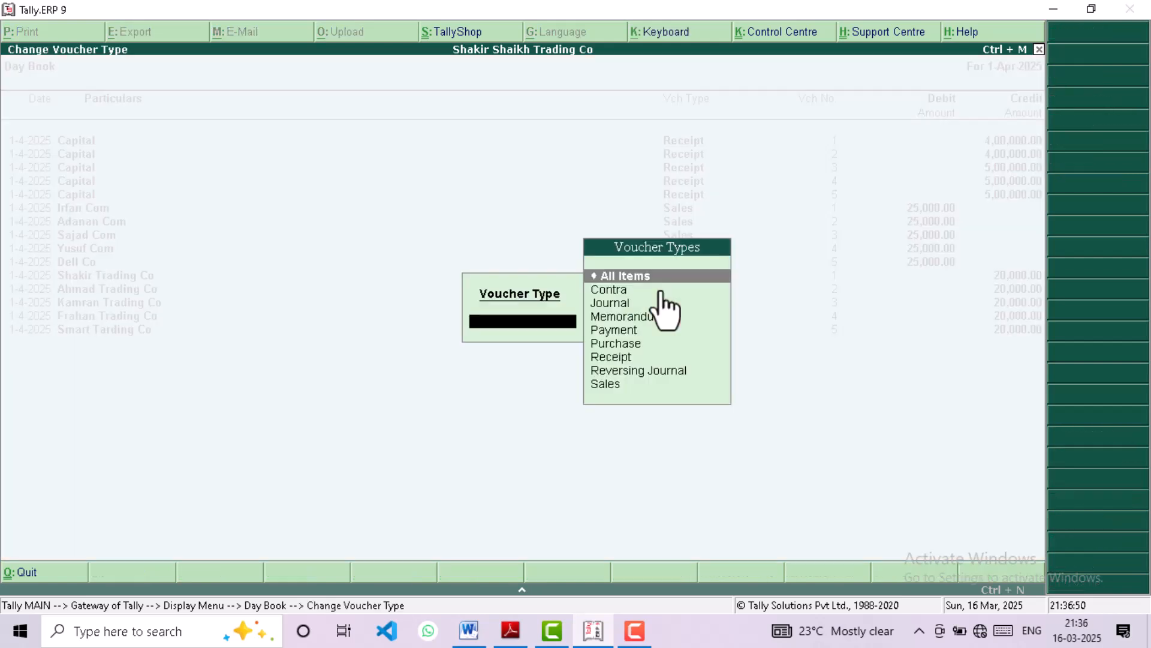
click(612, 357)
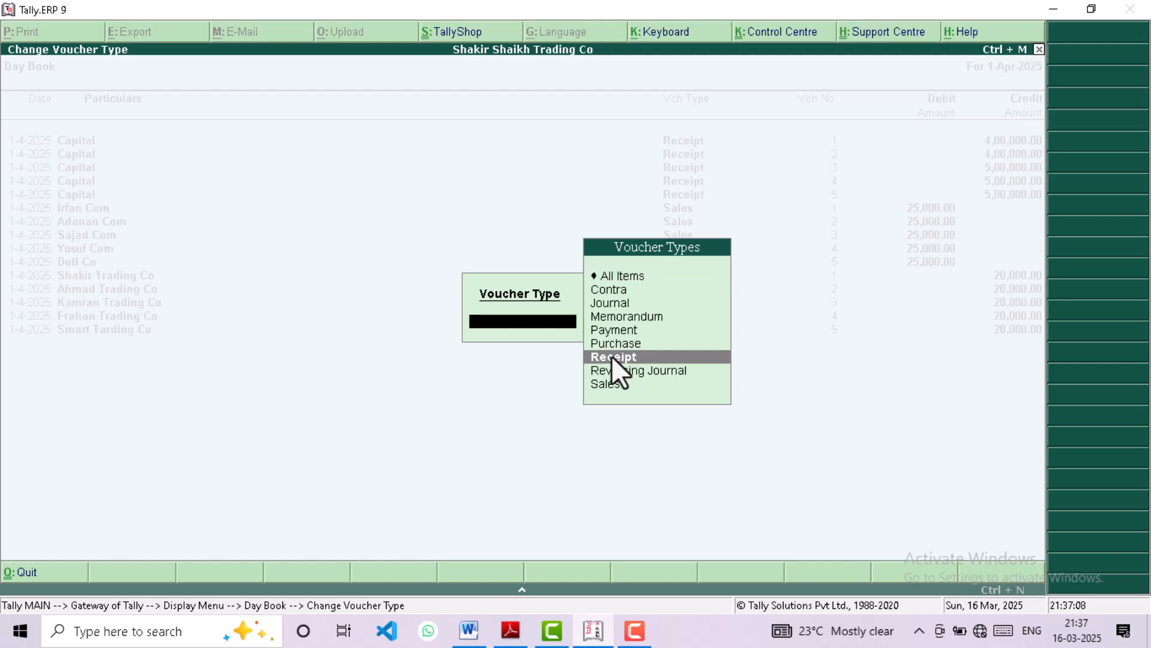
key(Return)
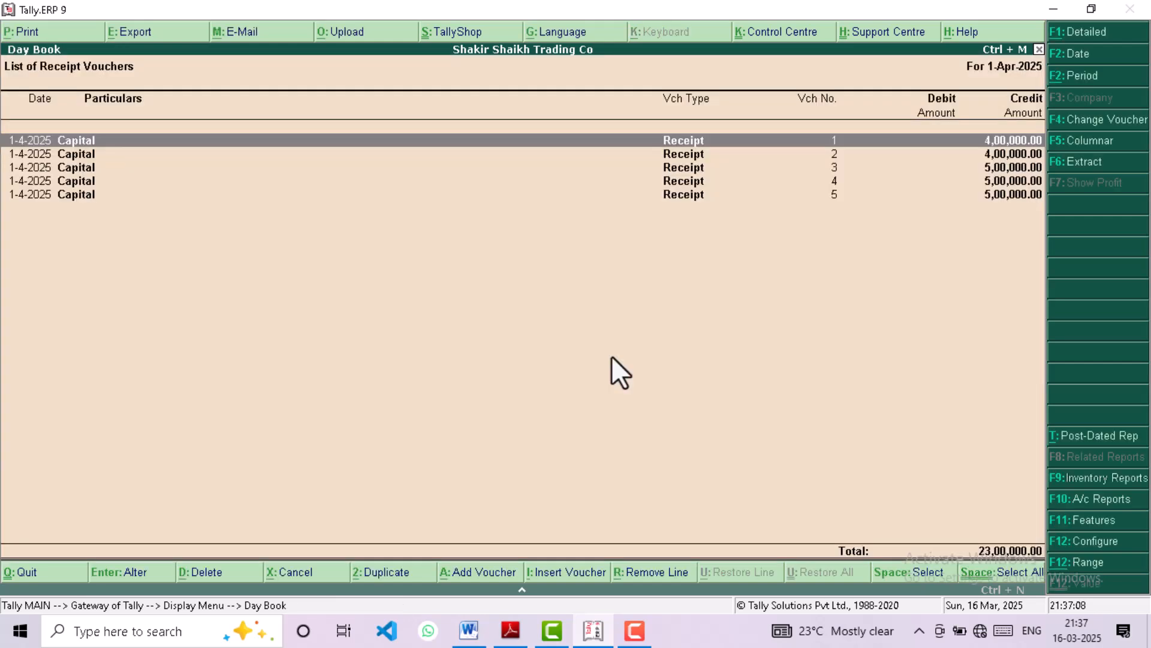
key(Return)
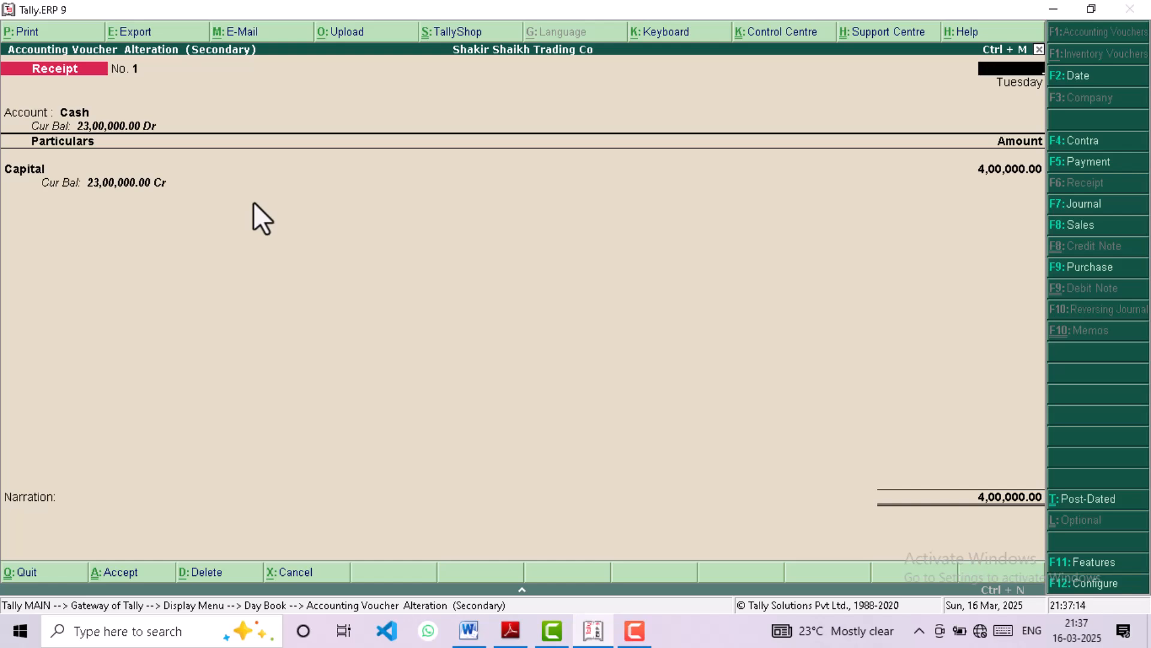
key(Escape)
key(y)
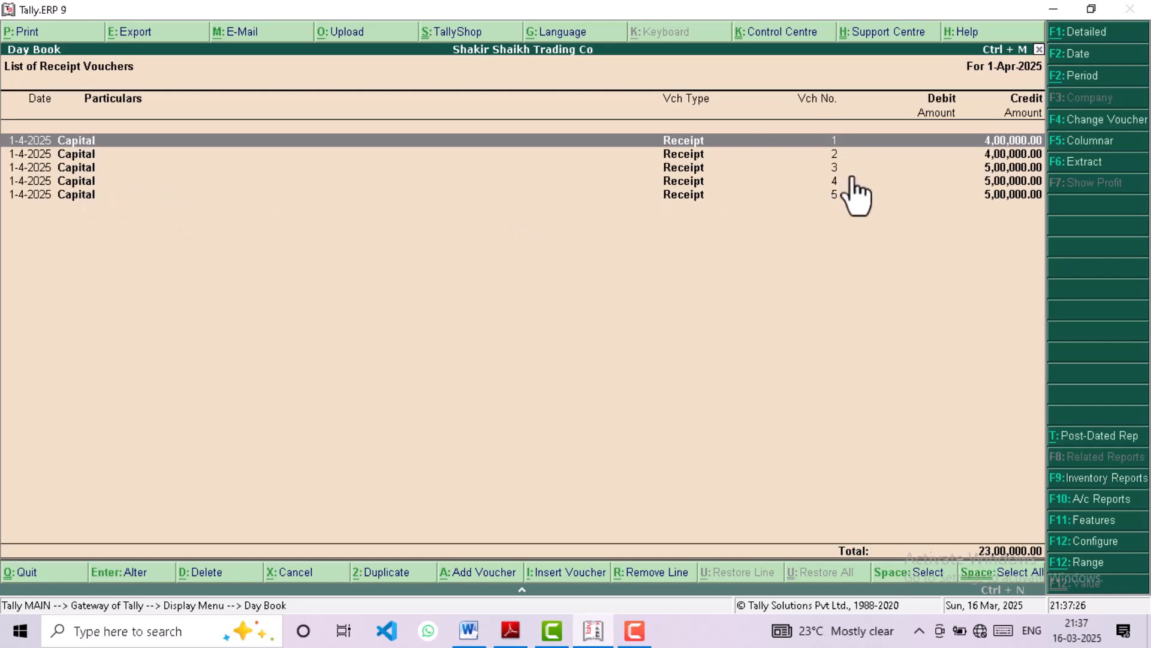
Filter the Day Book to Purchase vouchers, review them, and return to the Gateway of Tally
key(F4)
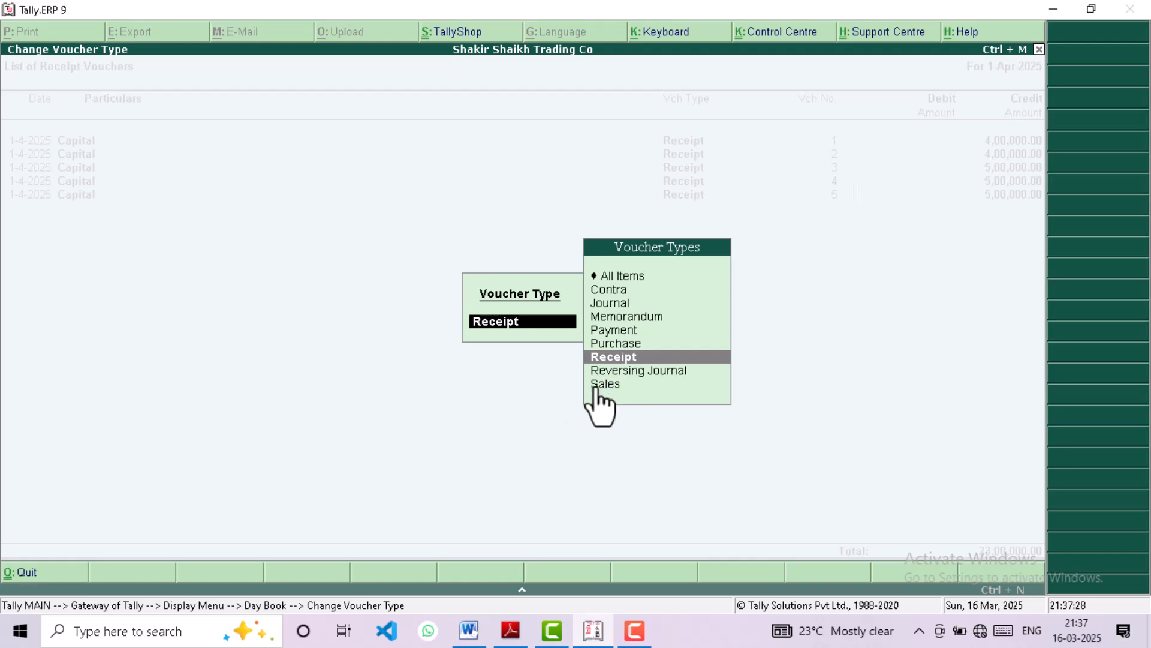
click(609, 343)
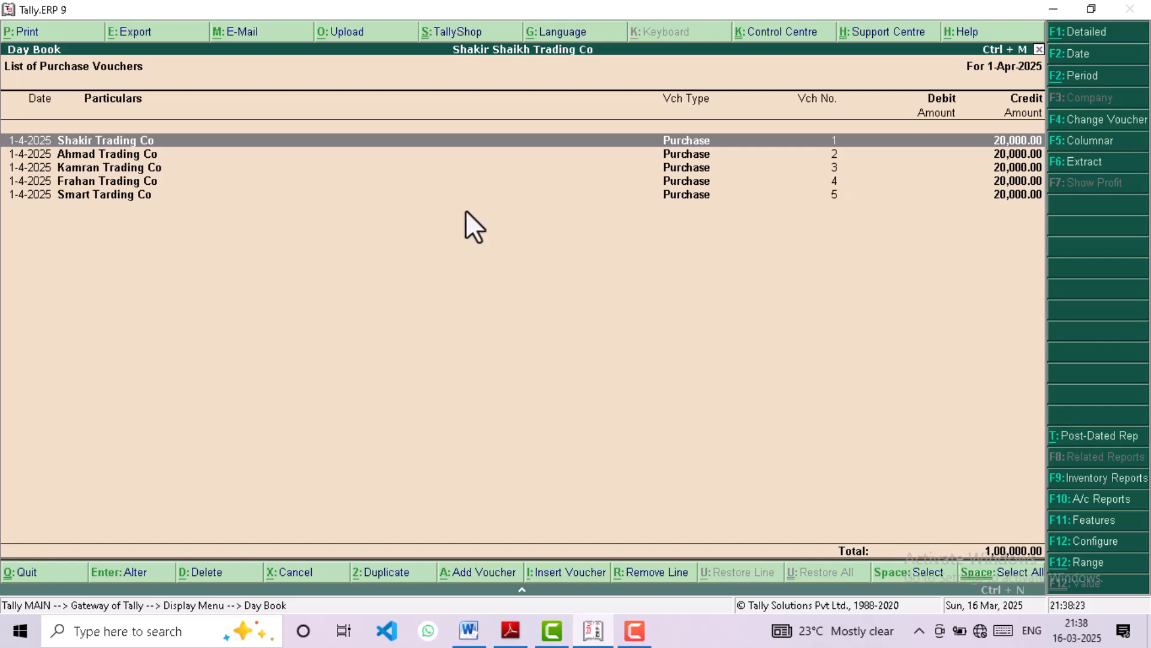
key(Escape)
key(Escape)
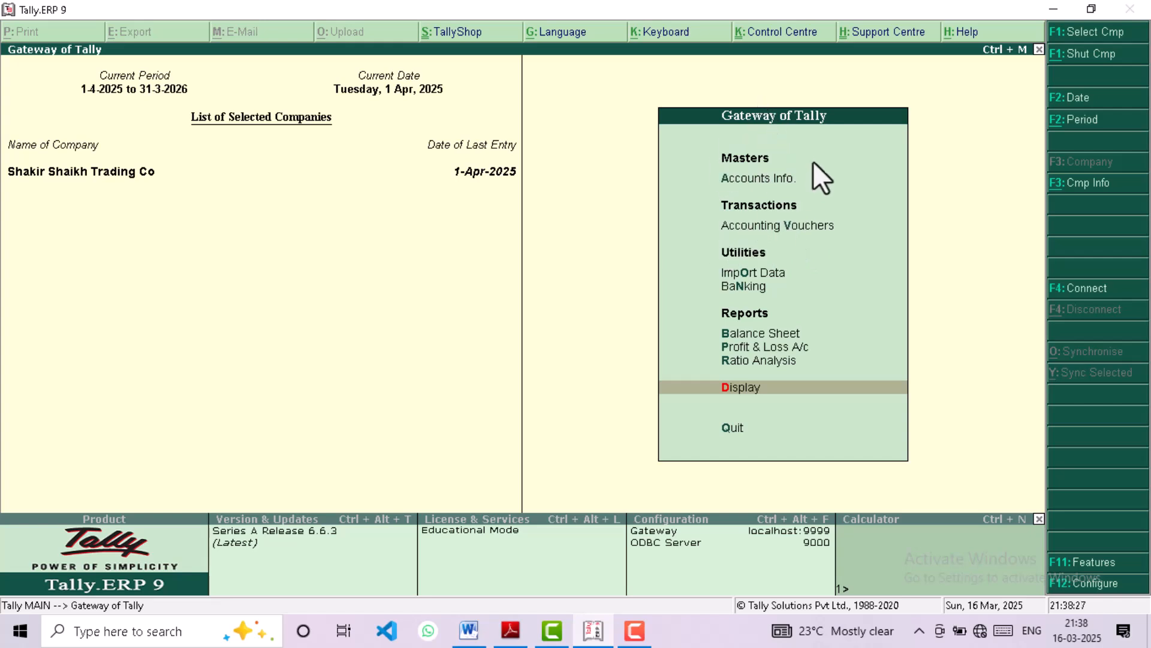
Start a payment voucher dated 1-Apr-2025 with Freight Paid as the debit ledger
click(764, 227)
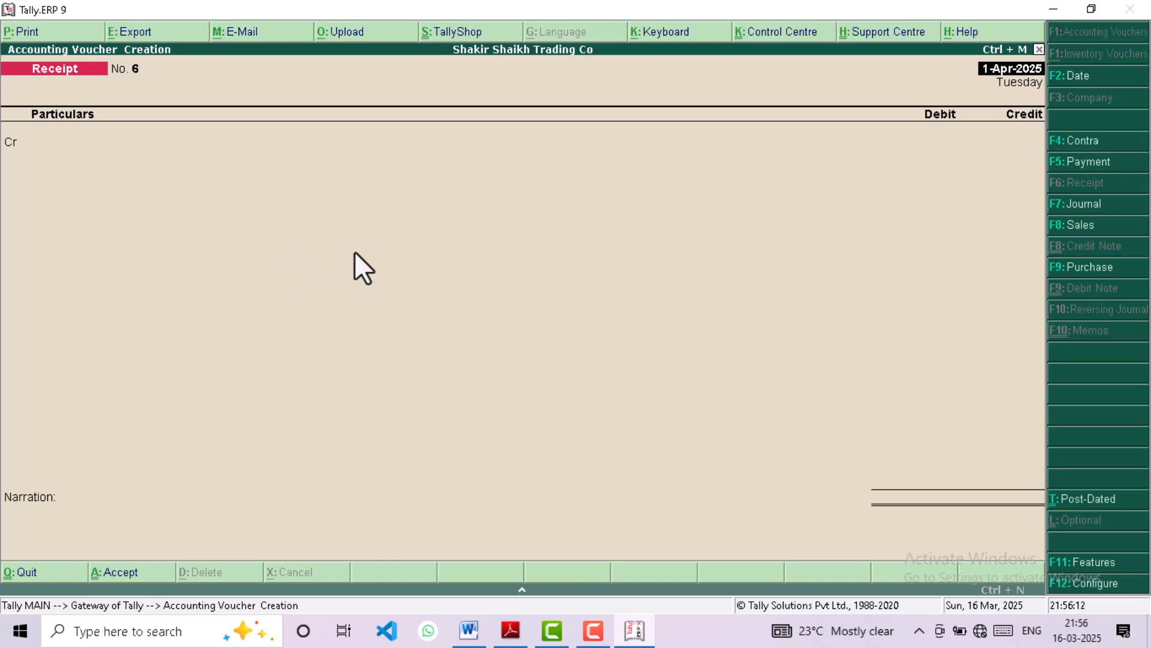
click(1067, 163)
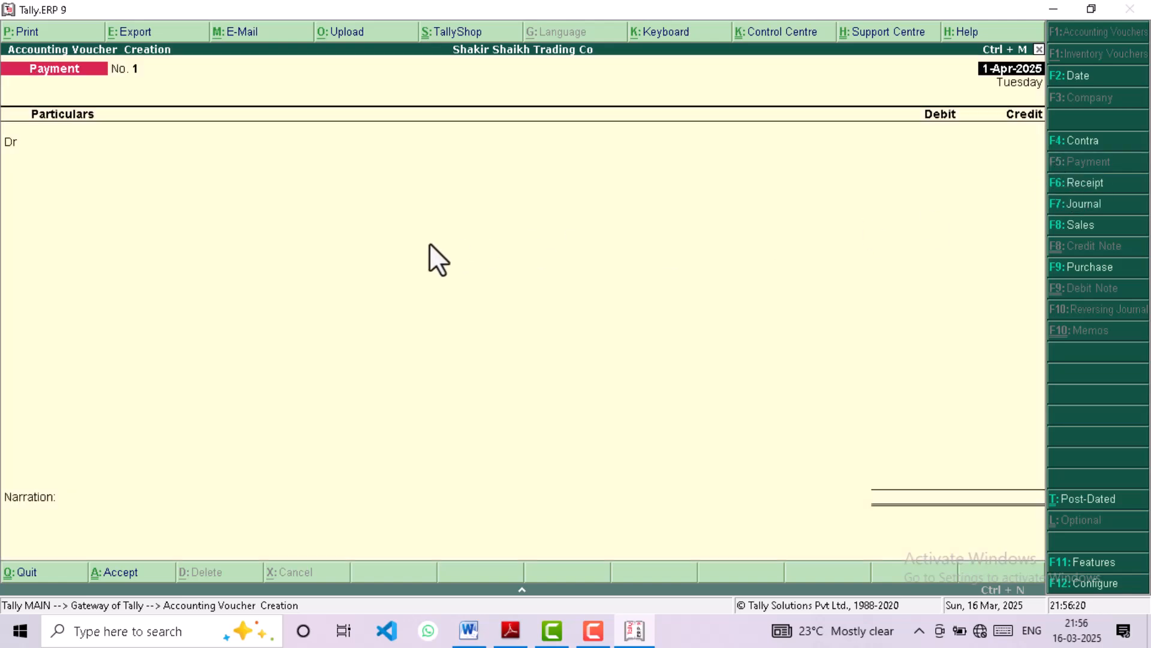
key(Return)
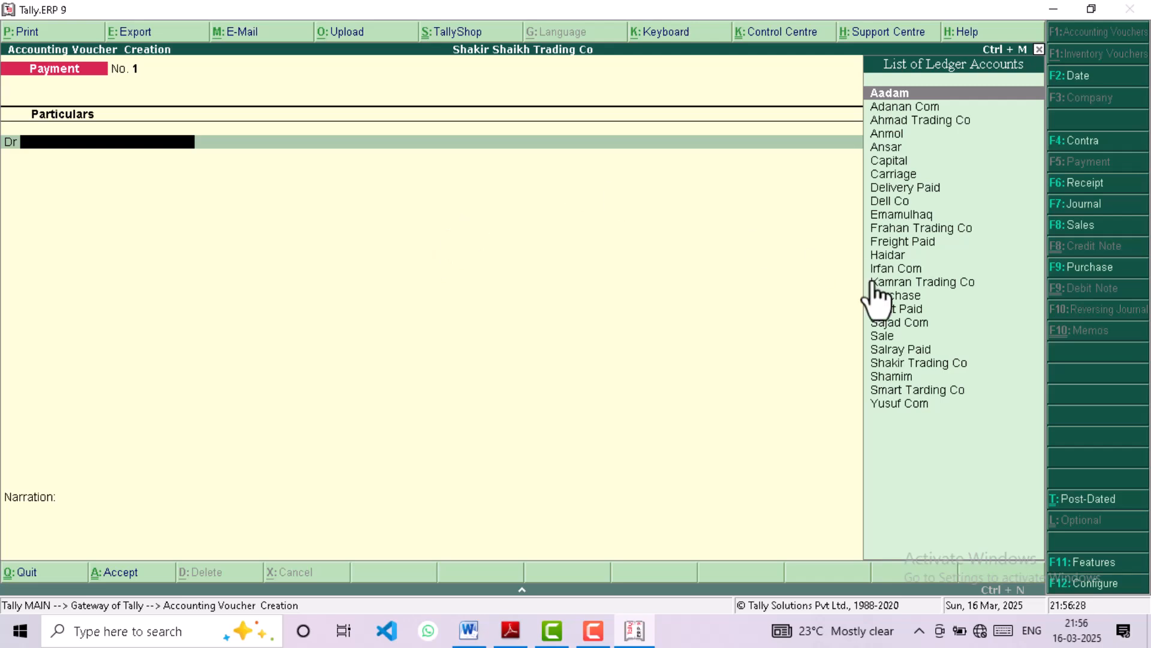
click(895, 242)
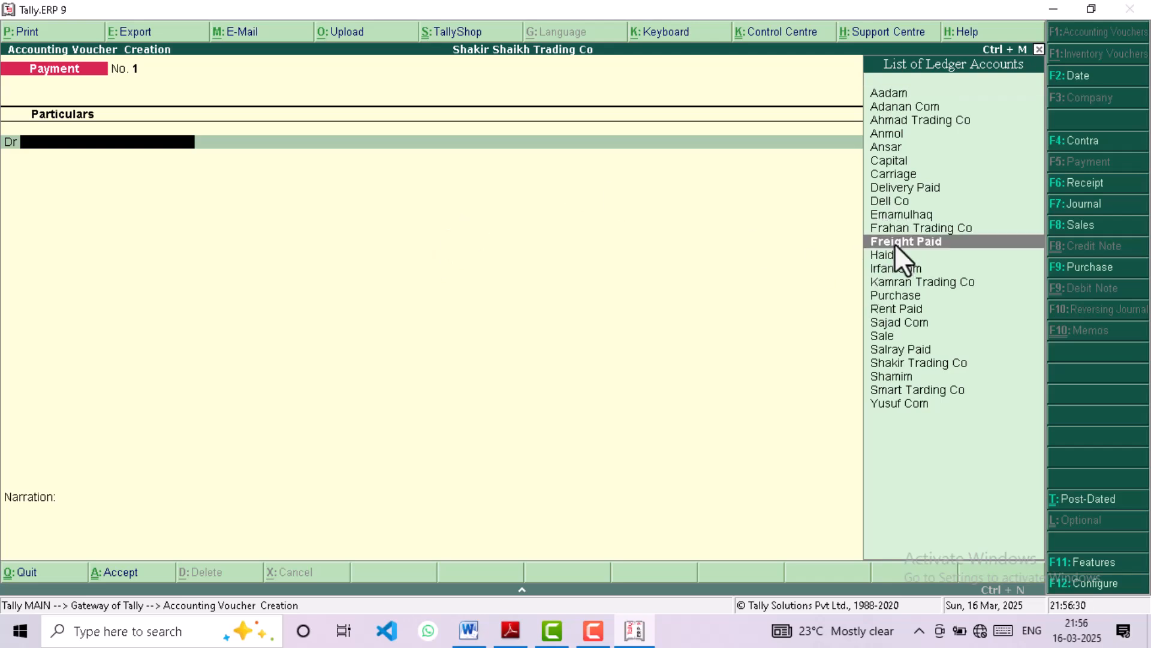
click(895, 242)
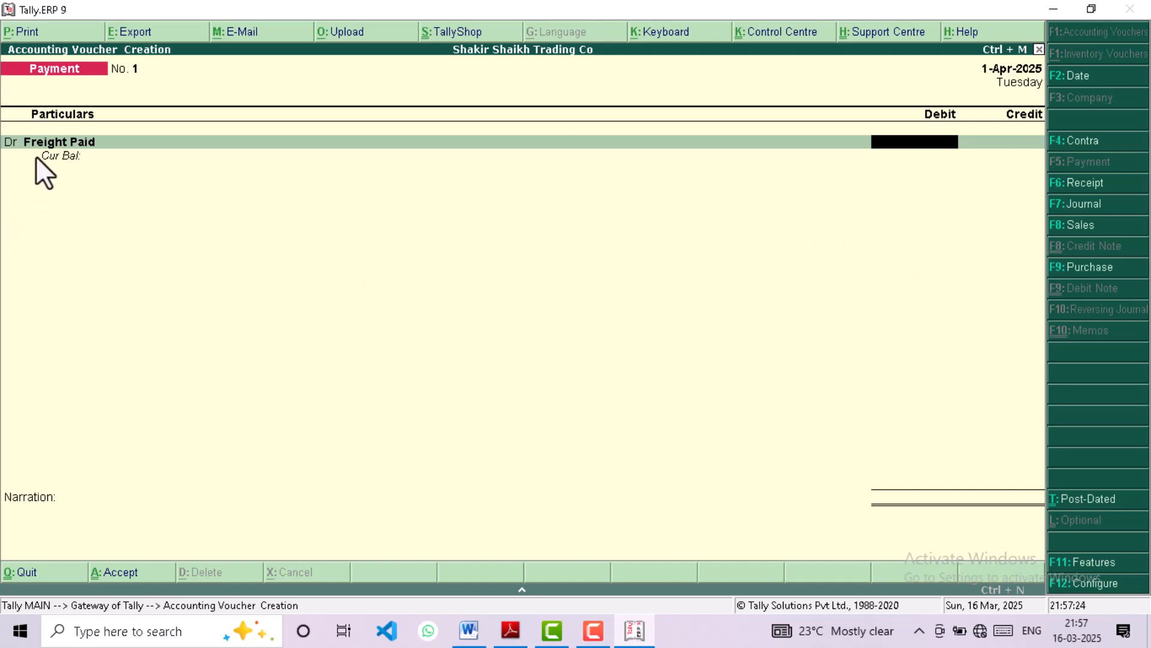
Look up the Freight Paid amount in the Word expense list and enter 1500 as the voucher's debit in Tally.ERP 9
click(467, 631)
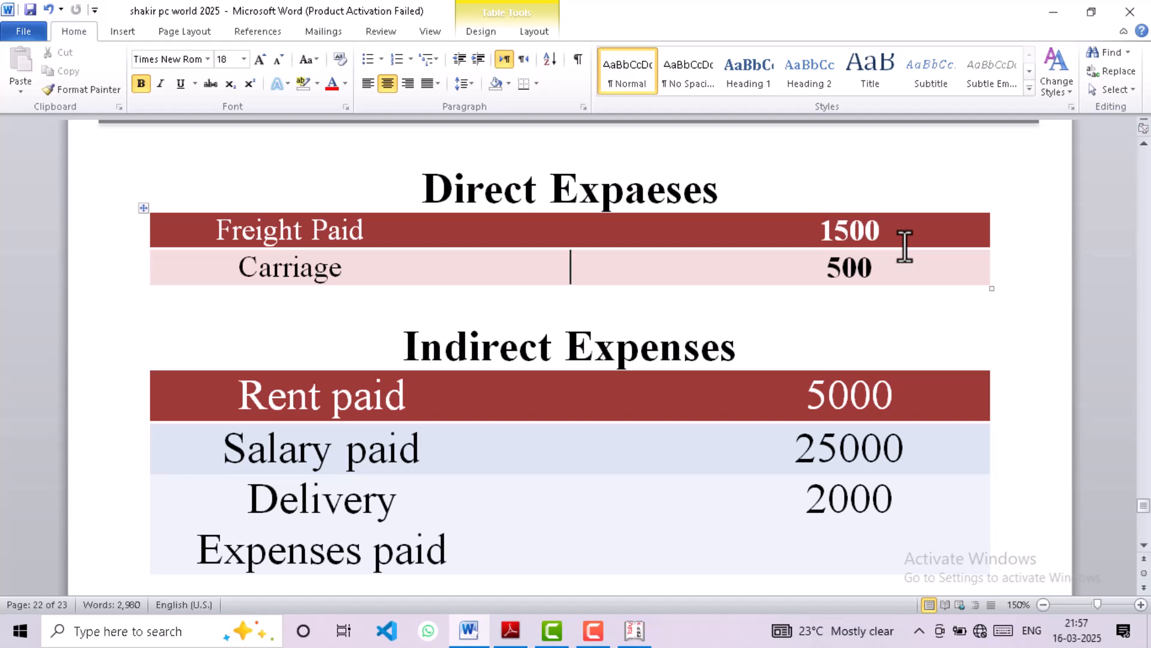
click(634, 631)
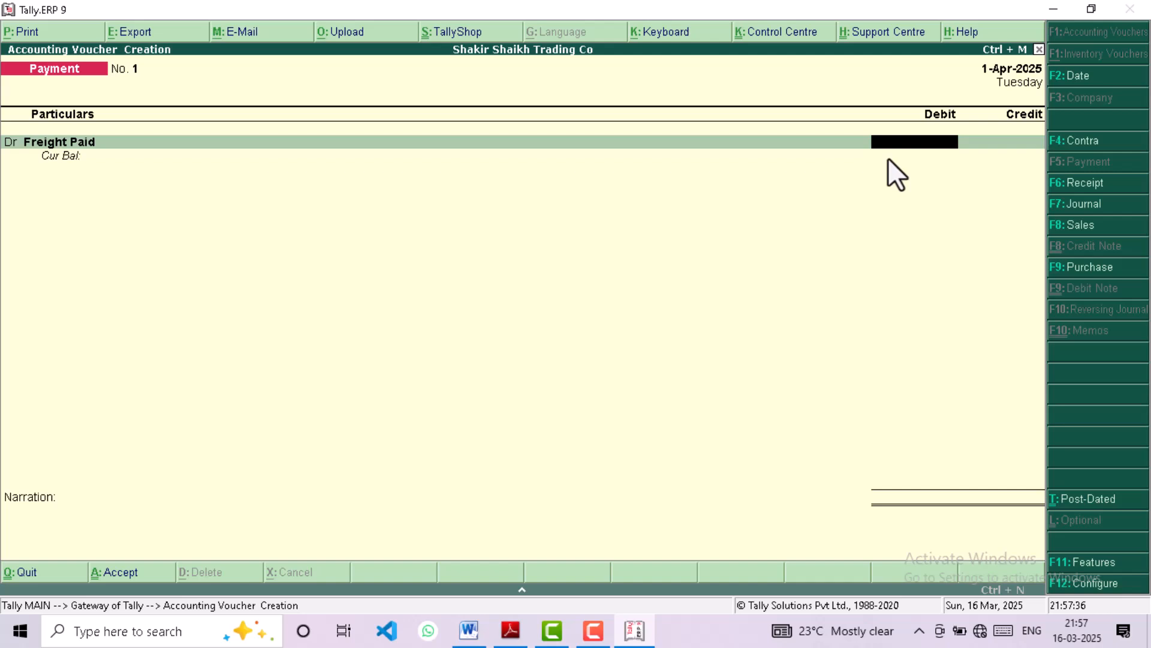
text(1500)
key(Return)
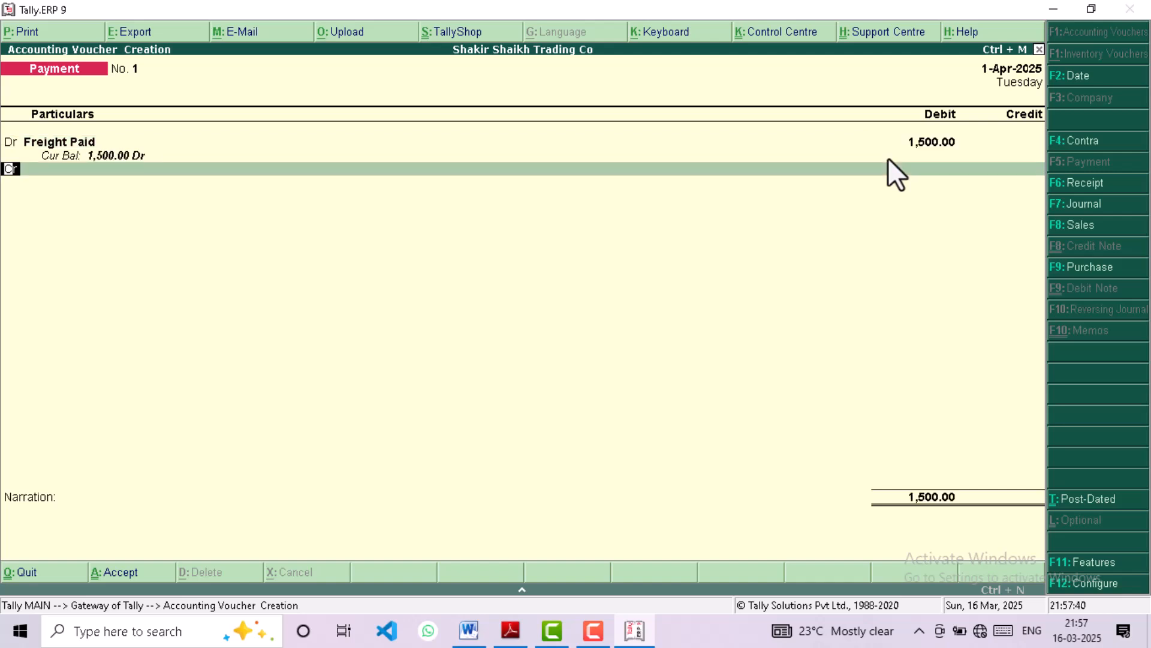
Credit Cash with 1,500.00 for the Freight Paid payment and save the voucher without a narration
key(Return)
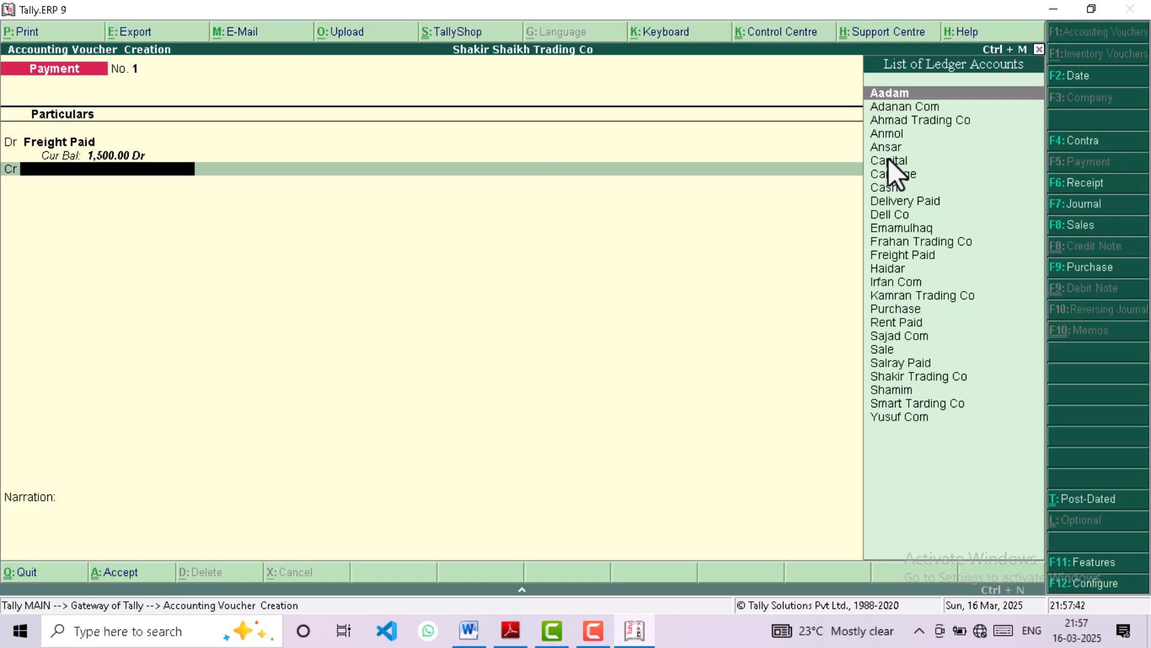
text(Cas)
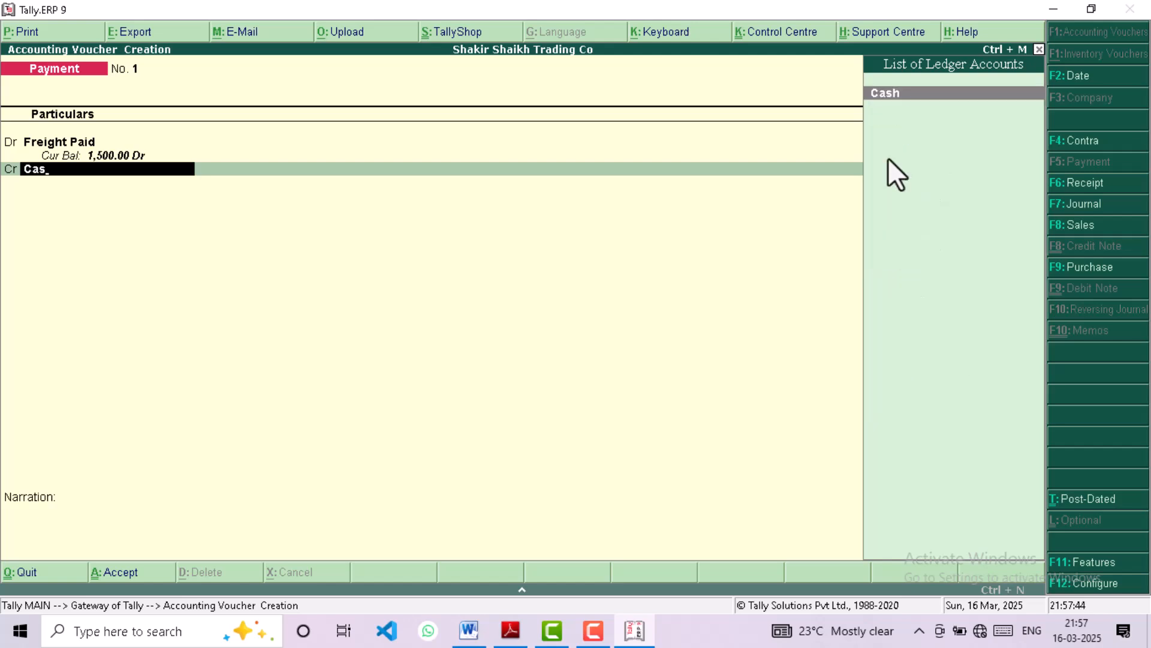
key(Return)
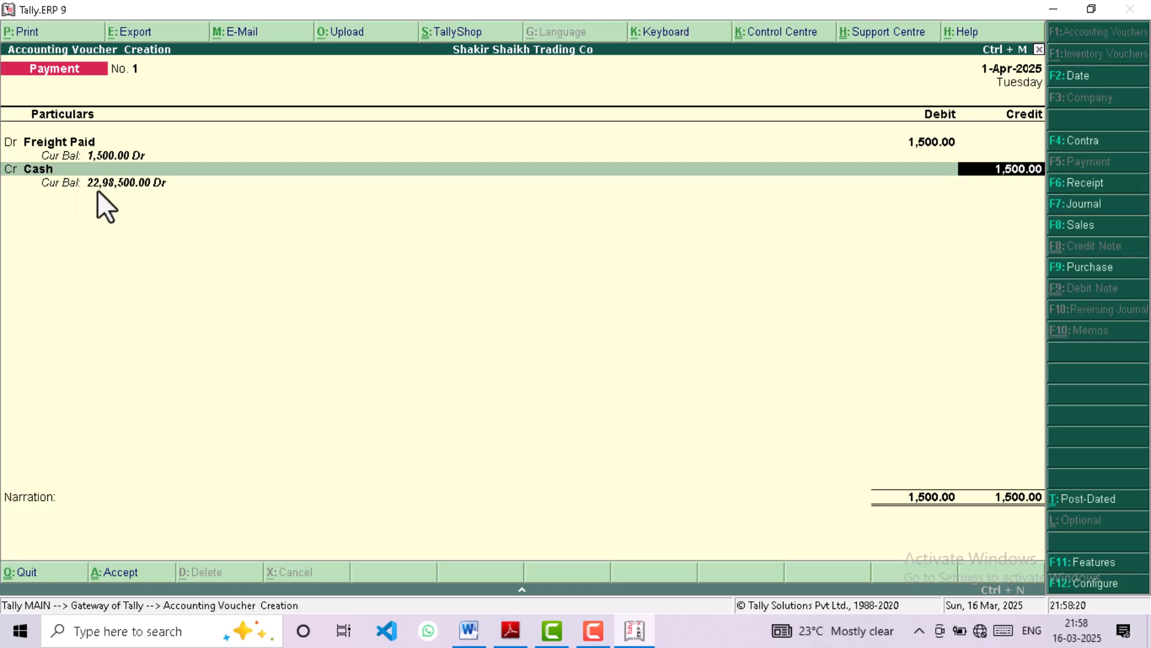
key(Return)
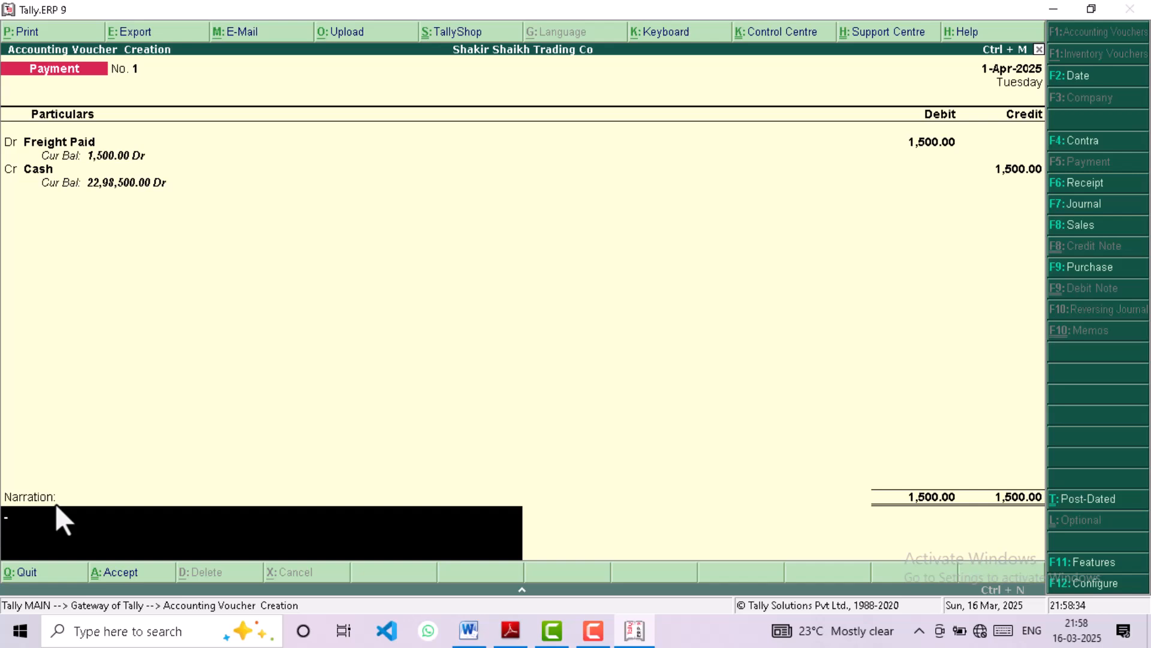
key(ctrl+a)
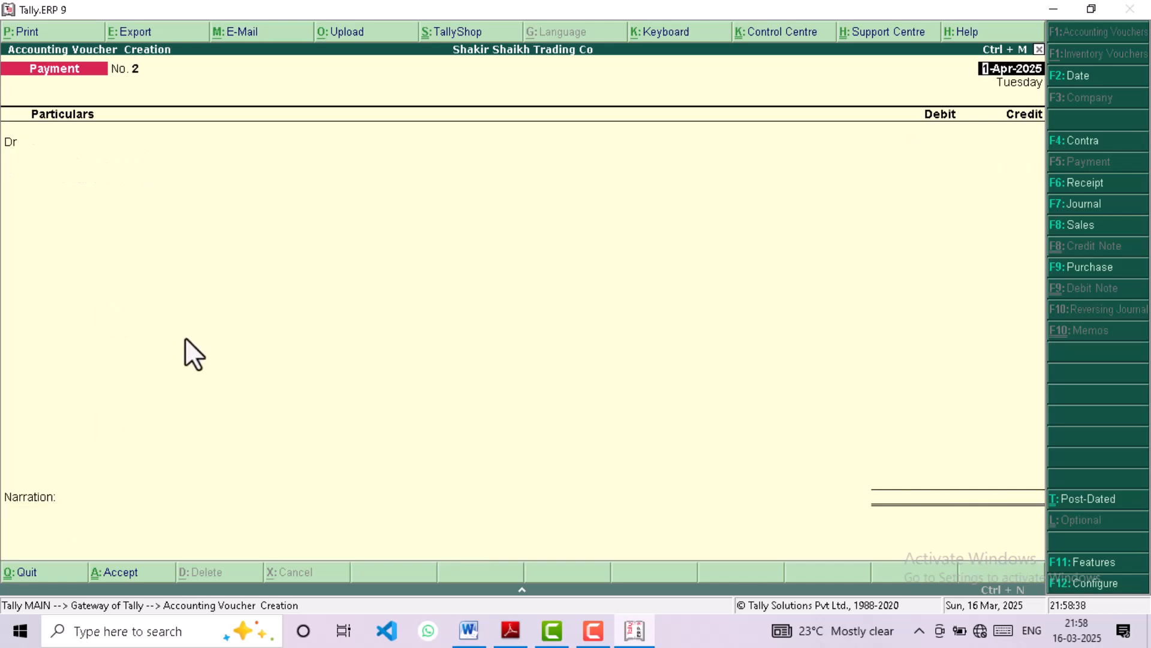
Look up Carriage in the Word expense list and debit the Carriage ledger with 500 in a new Tally.ERP 9 payment voucher dated 1-Apr-2025
key(Return)
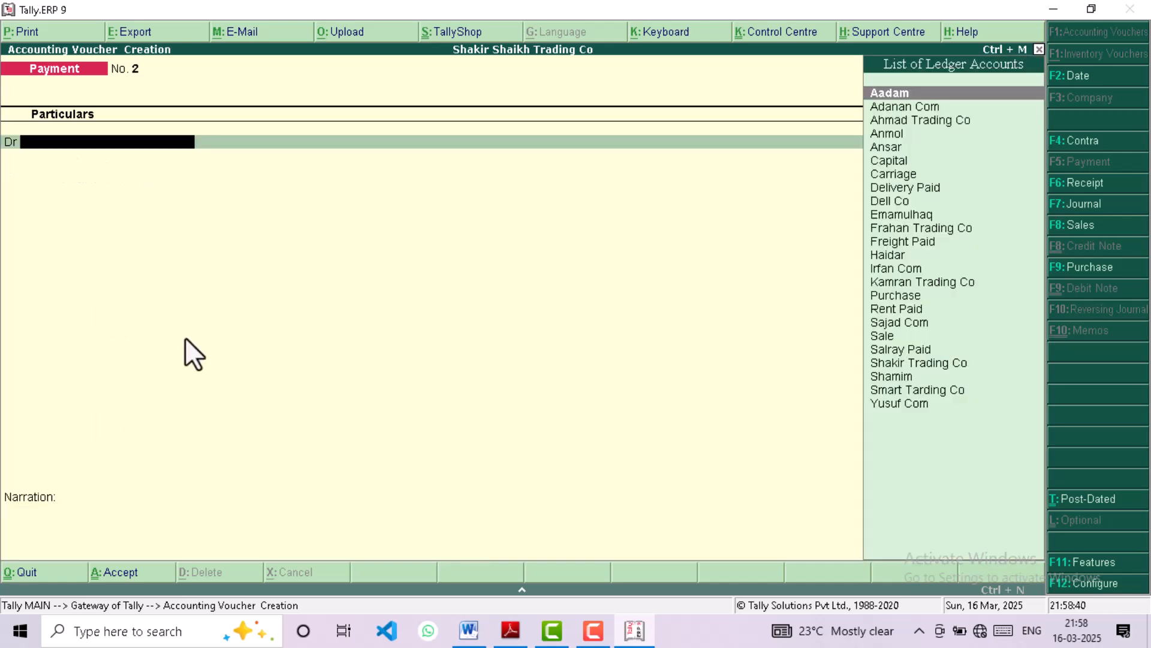
click(484, 630)
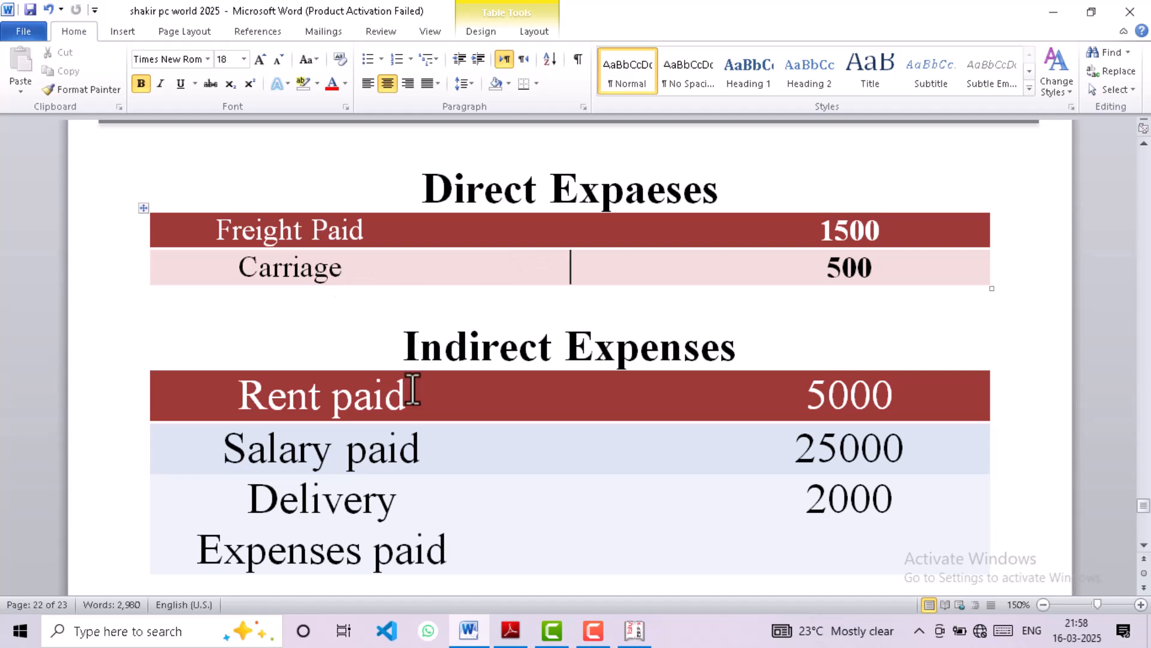
click(630, 640)
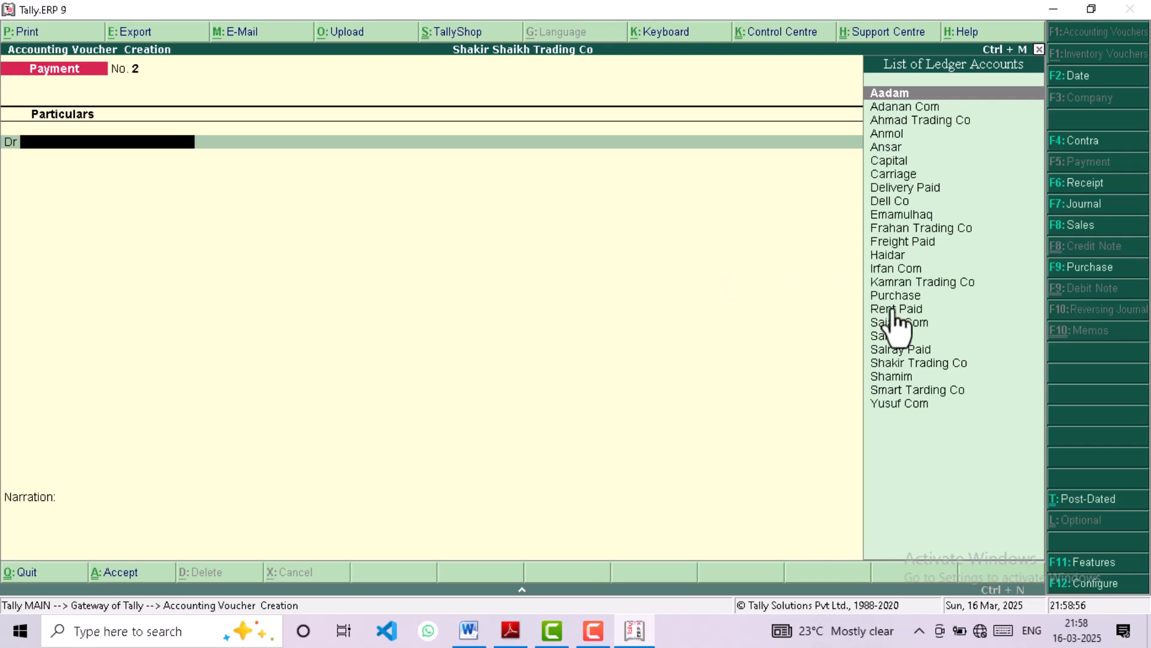
click(879, 175)
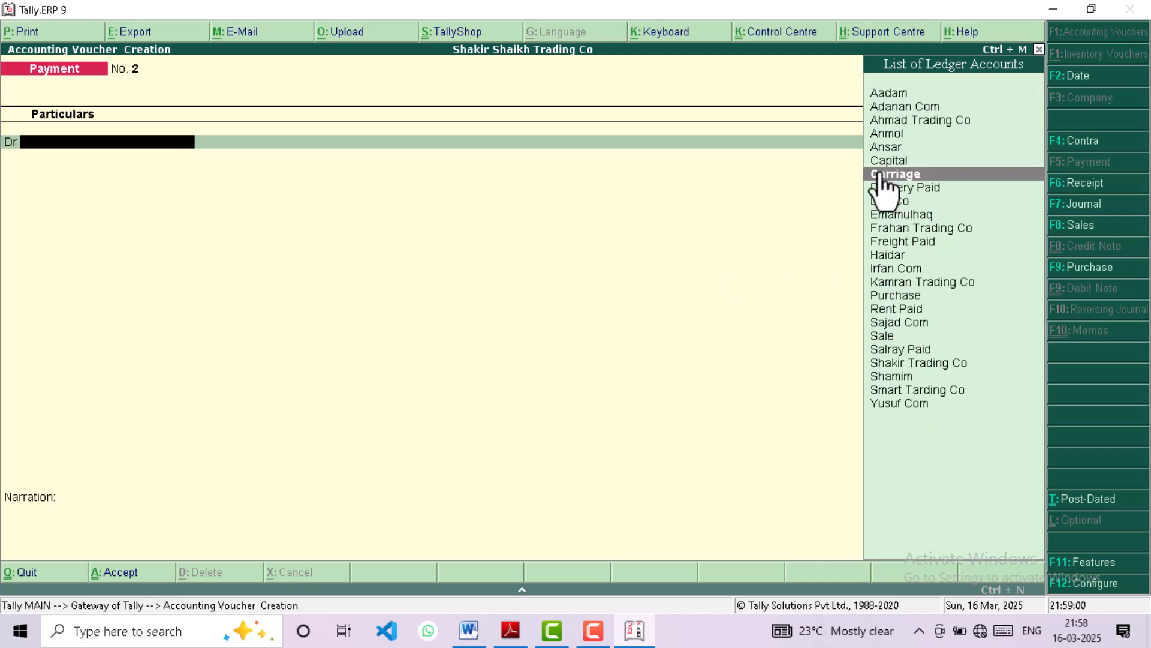
click(879, 175)
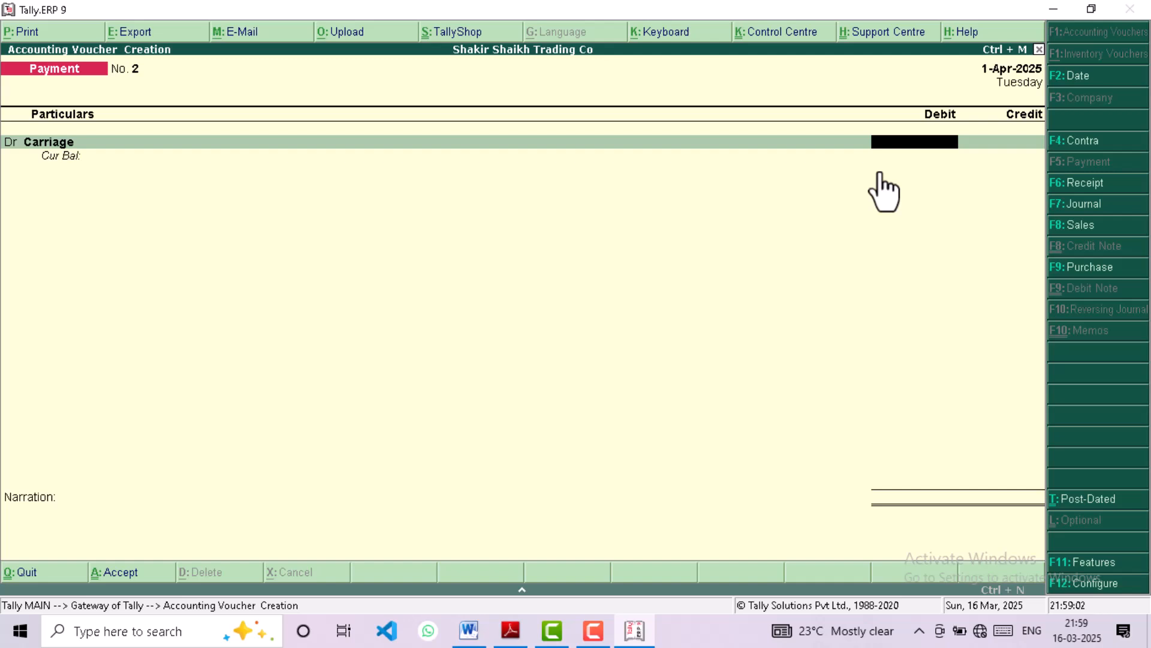
text(500)
key(Return)
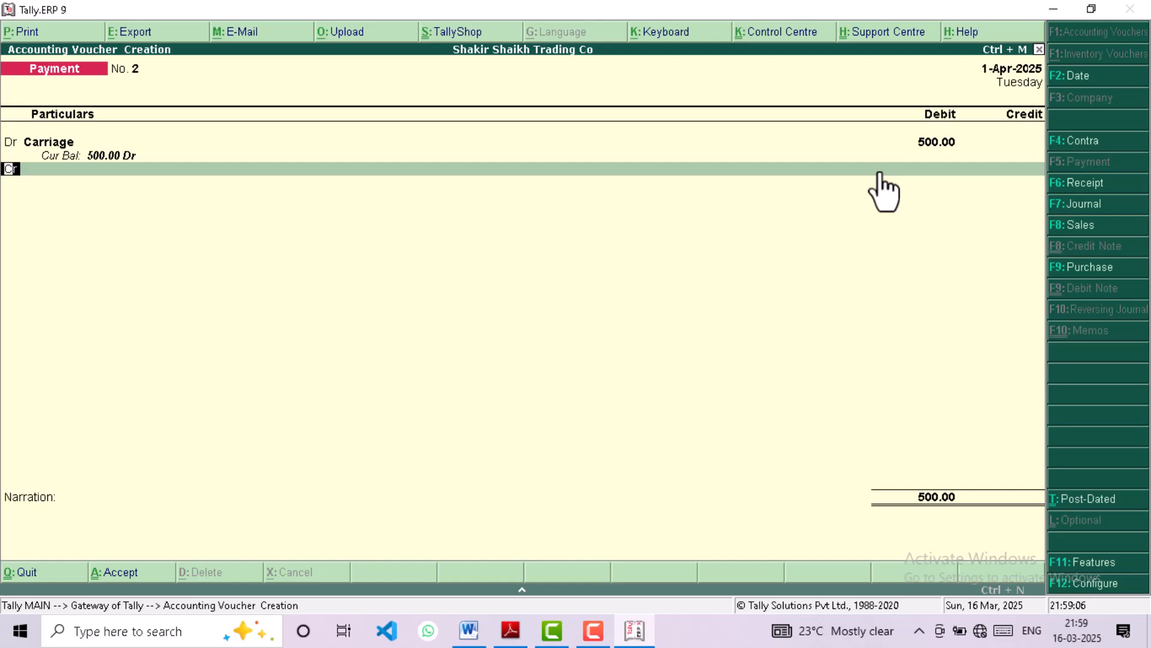
Credit Cash with 500.00 for the Carriage payment and save the voucher without a narration
key(Return)
text(Cas)
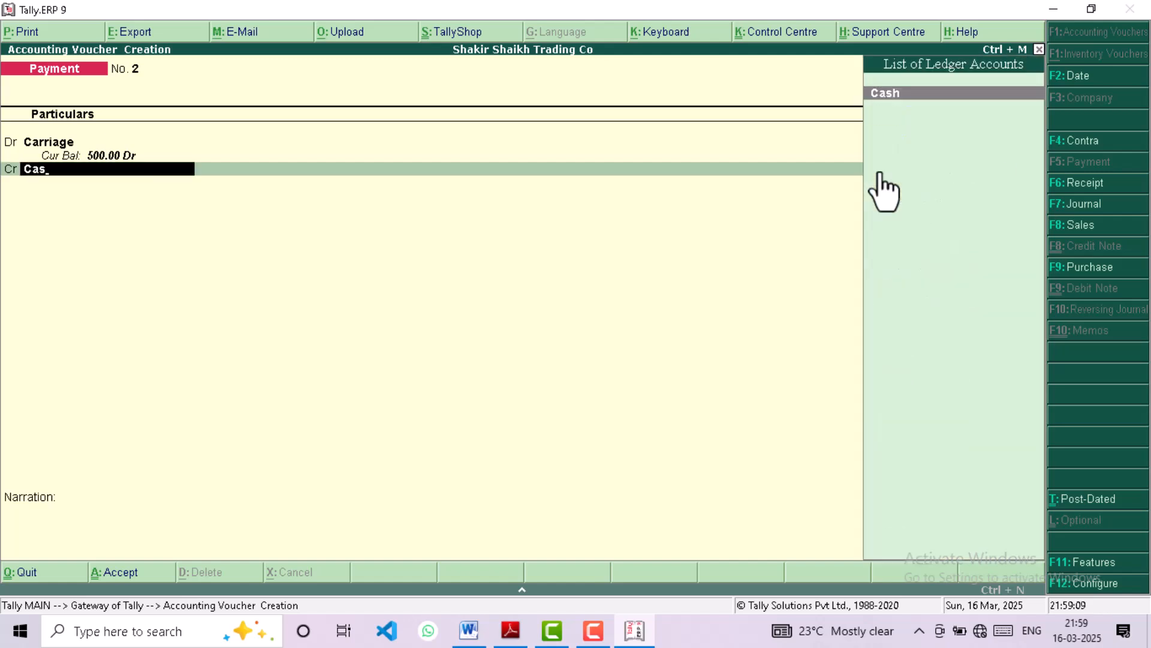
key(Return)
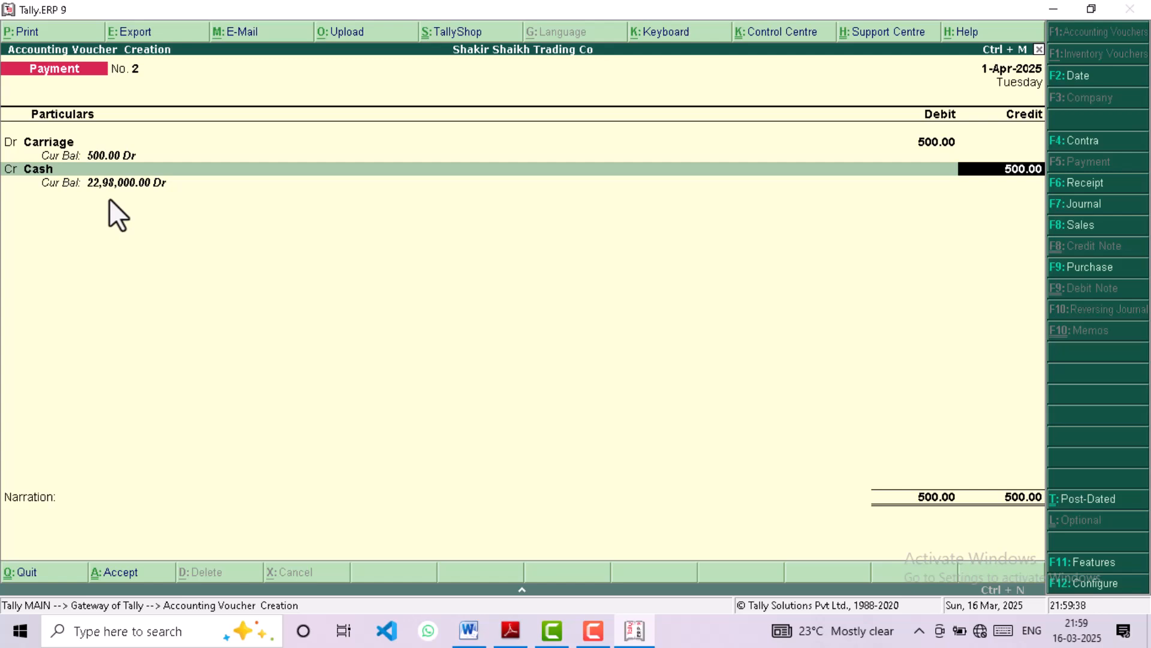
key(ctrl+a)
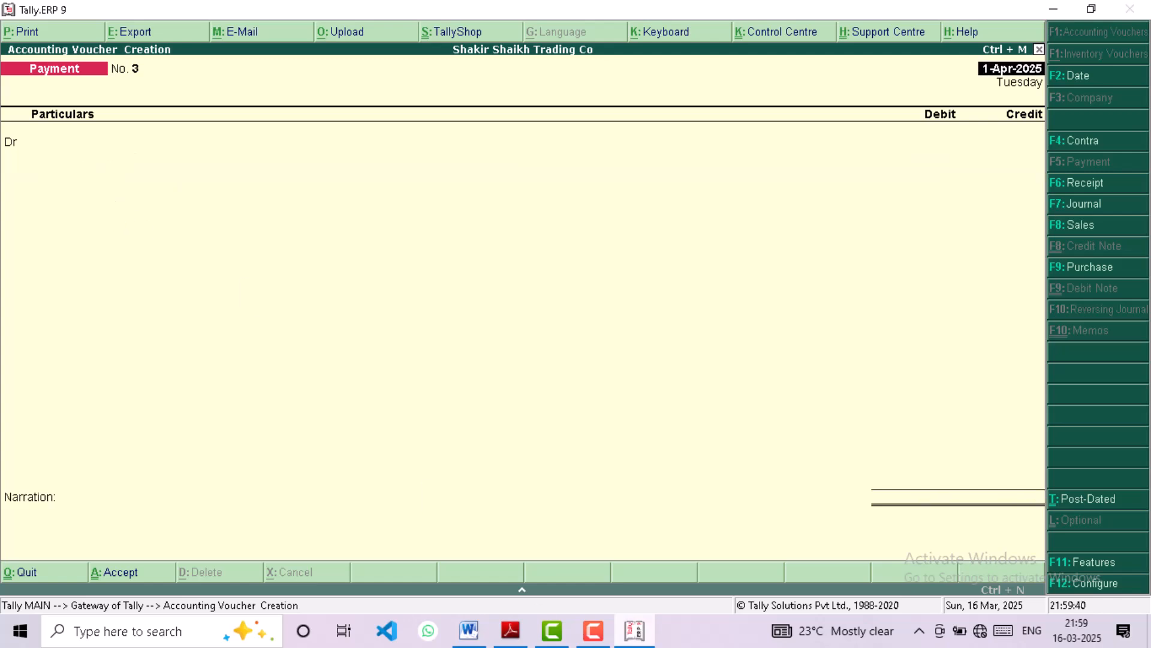
Look up the rent amount in the Word expense list and debit Rent Paid with 5,000 in a Tally.ERP 9 payment voucher
click(469, 632)
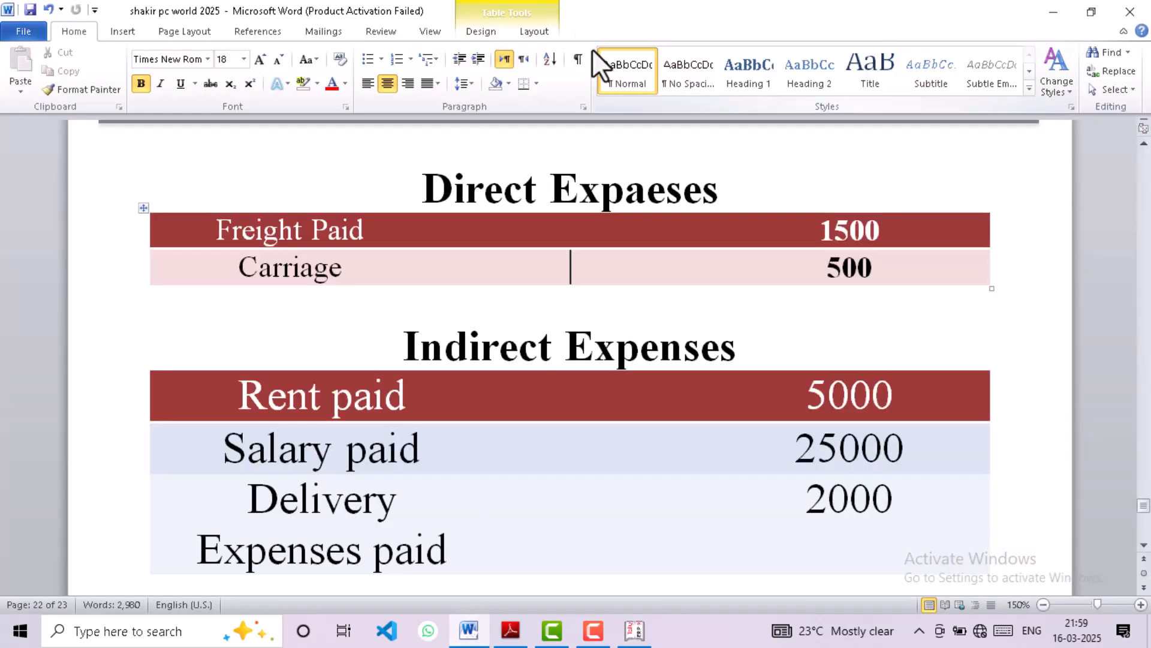
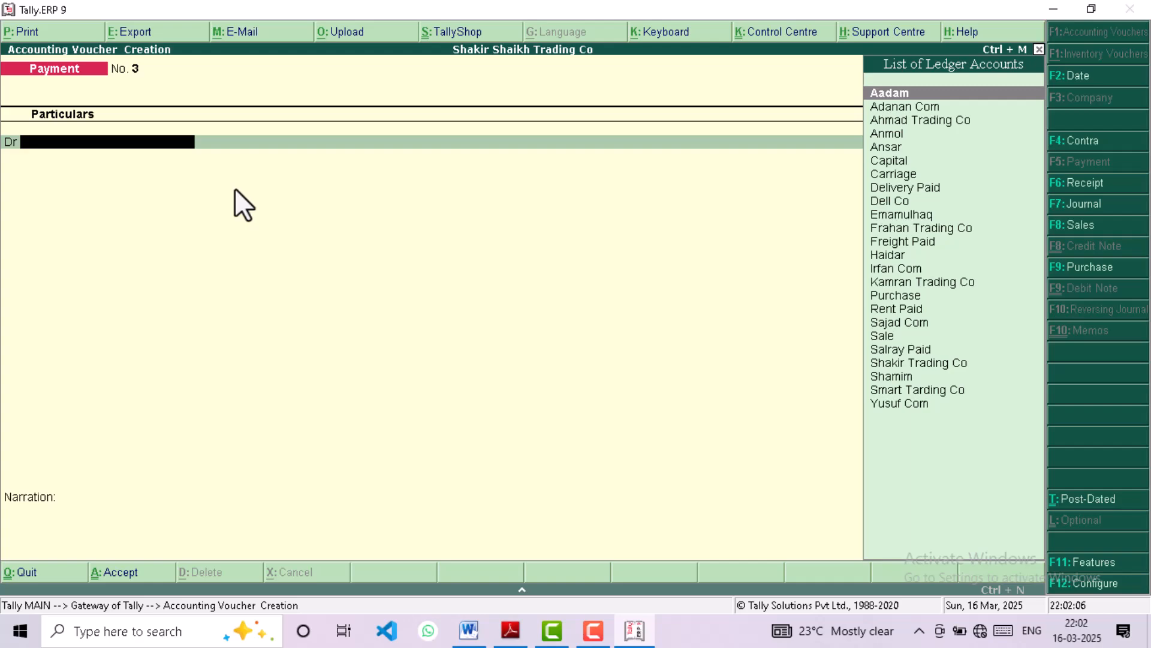
click(469, 630)
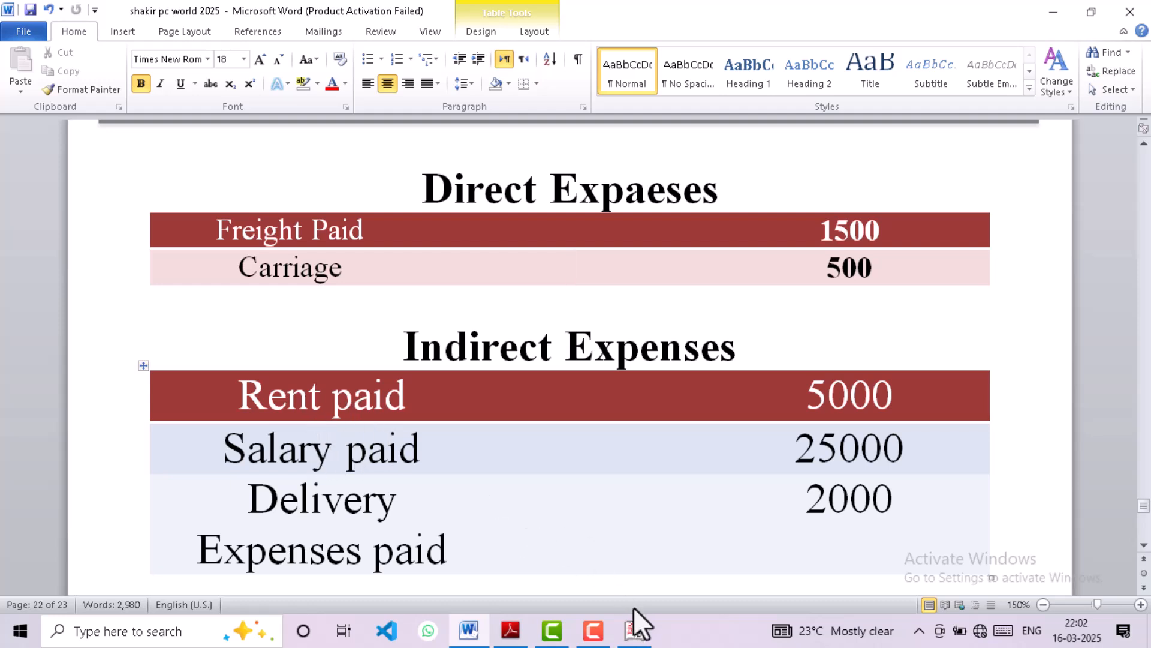
click(635, 629)
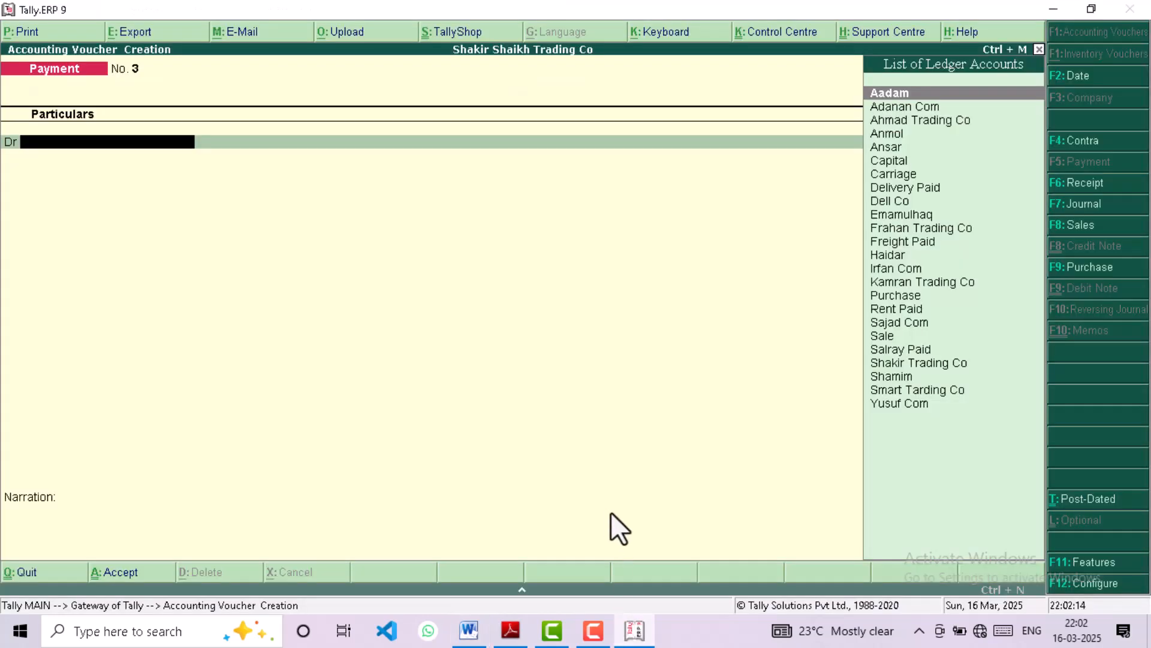
text(Re)
key(Return)
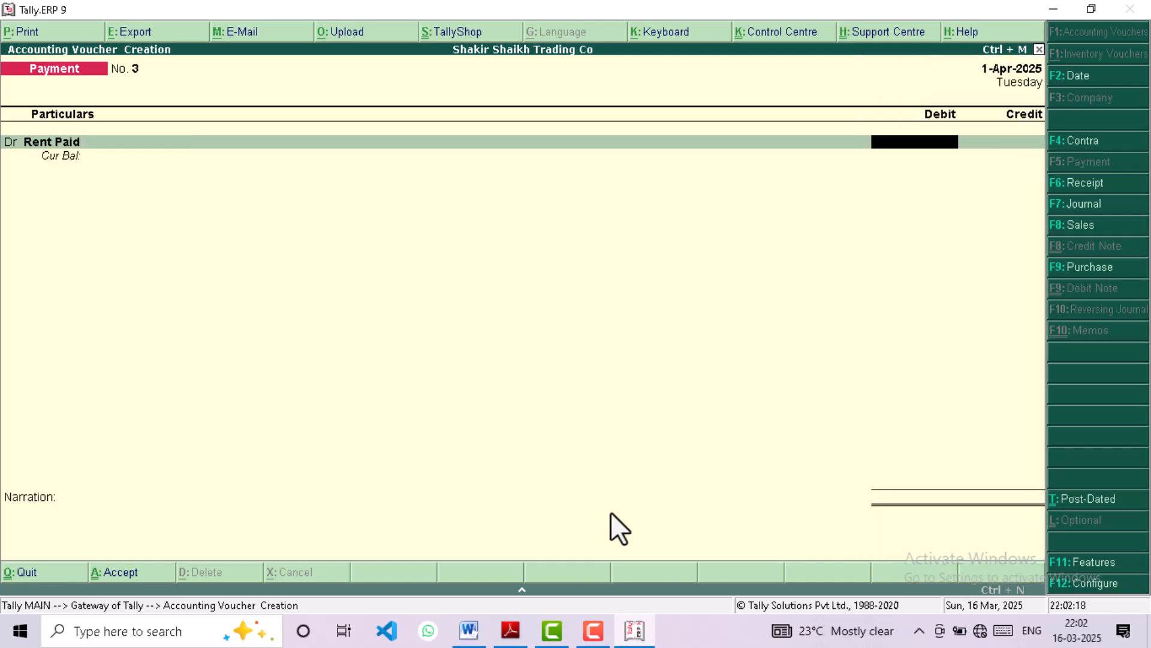
text(5,00)
text(000)
key(Return)
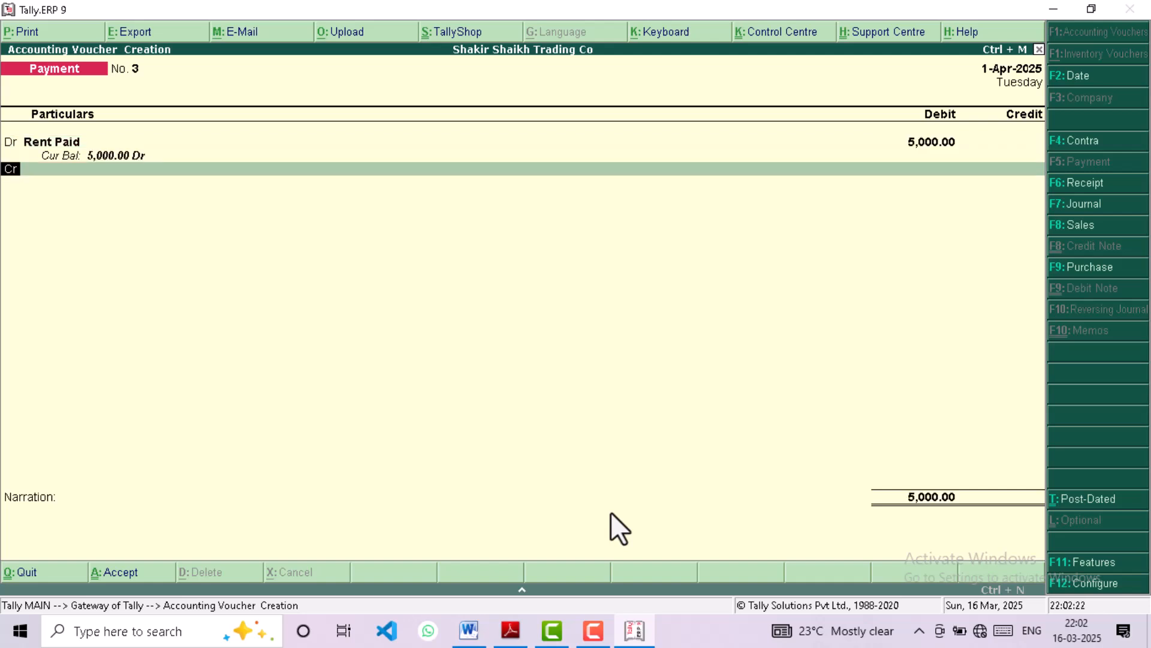
Credit Cash with 5,000.00 for the Rent Paid payment and save the voucher without a narration
key(Return)
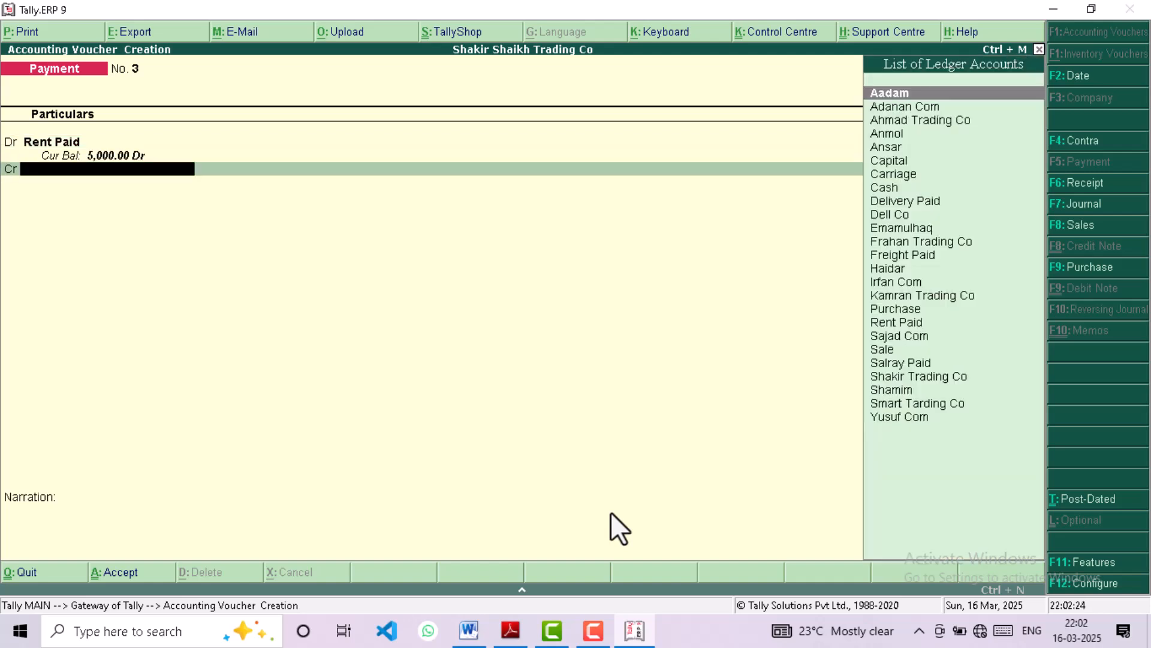
text(Cash)
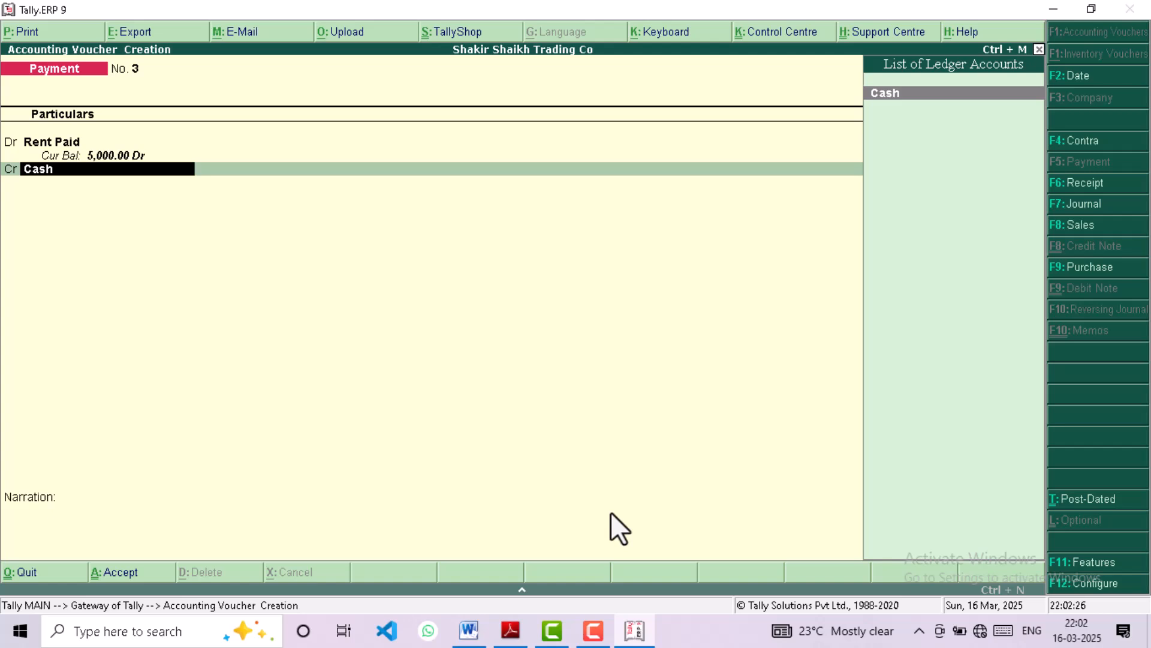
key(Return)
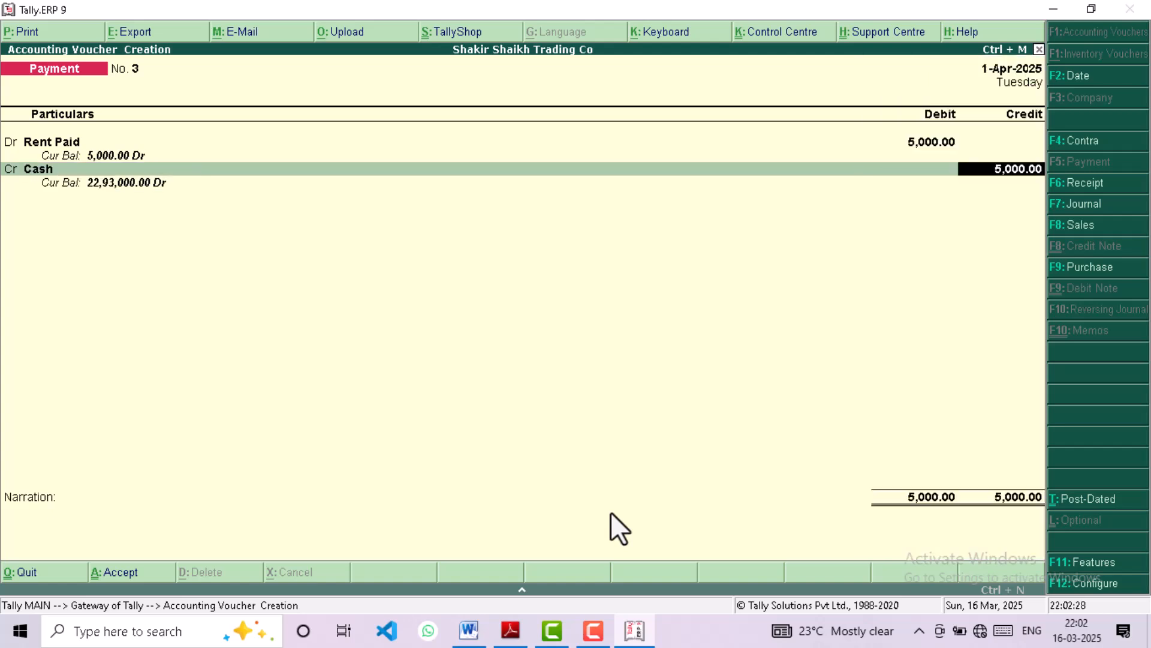
key(Return)
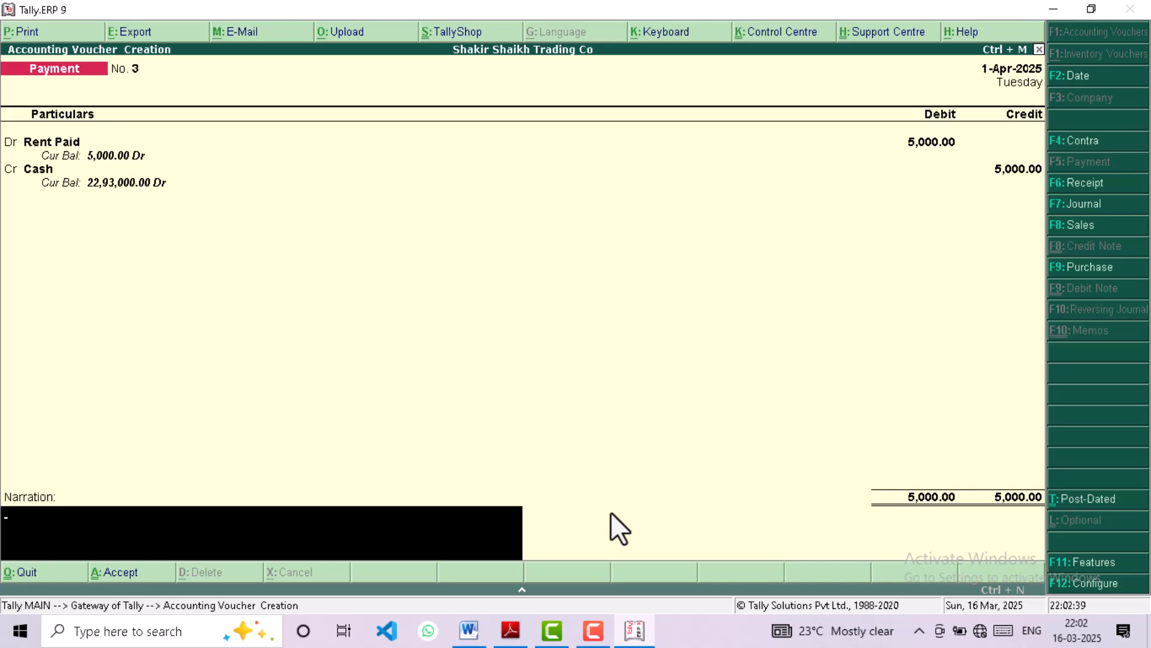
key(ctrl+a)
Look up the salary amount in the Word expense list and debit Salray Paid with 25000 in a new Tally.ERP 9 payment voucher
key(Return)
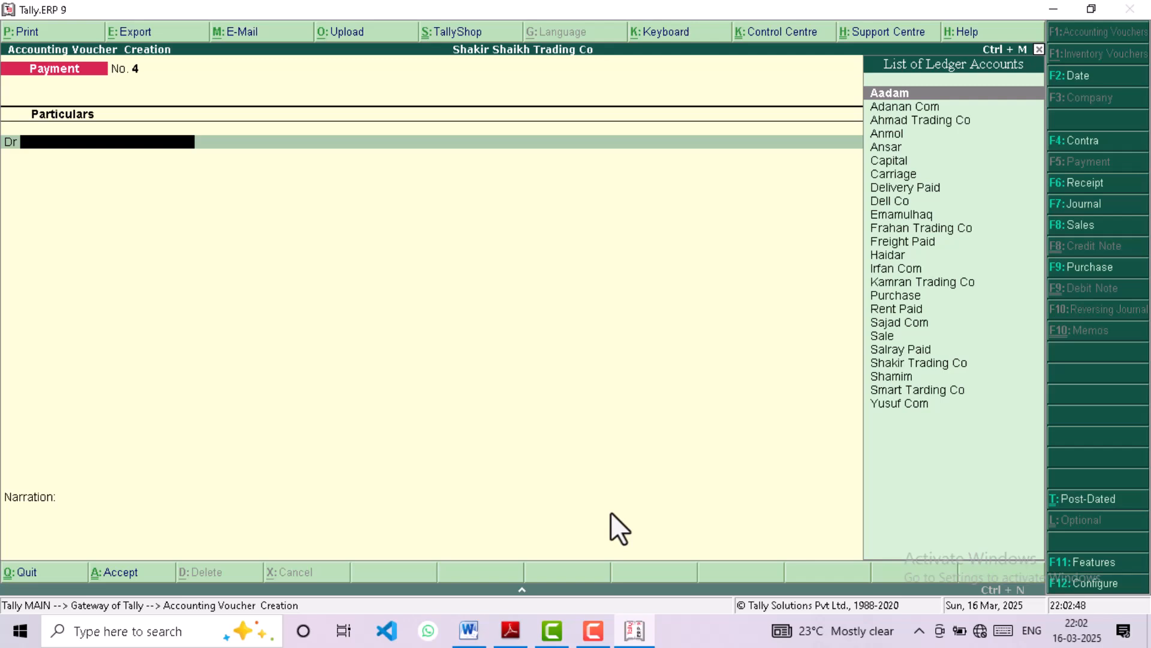
text(Sa)
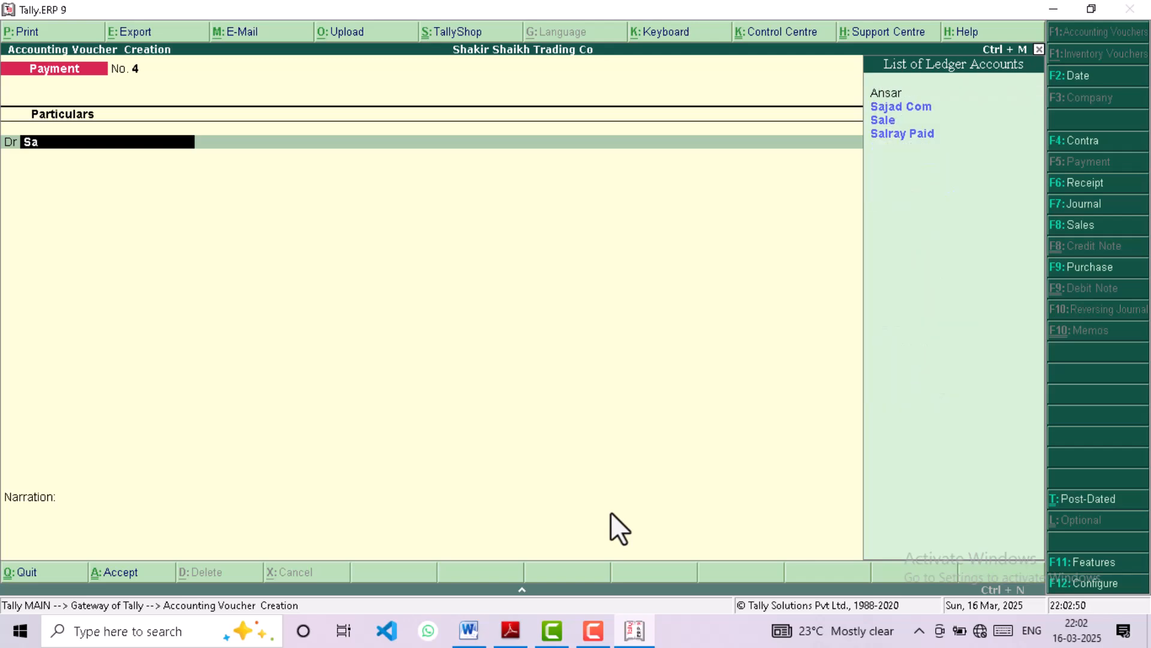
key(Down)
key(Down)
key(Down)
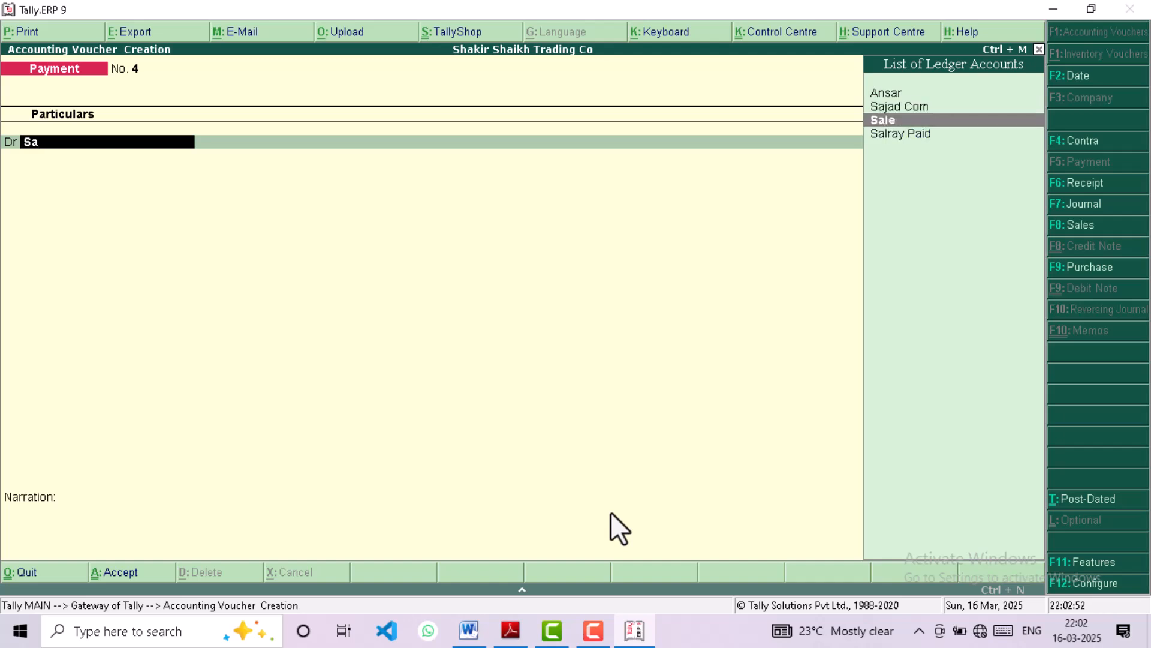
key(Return)
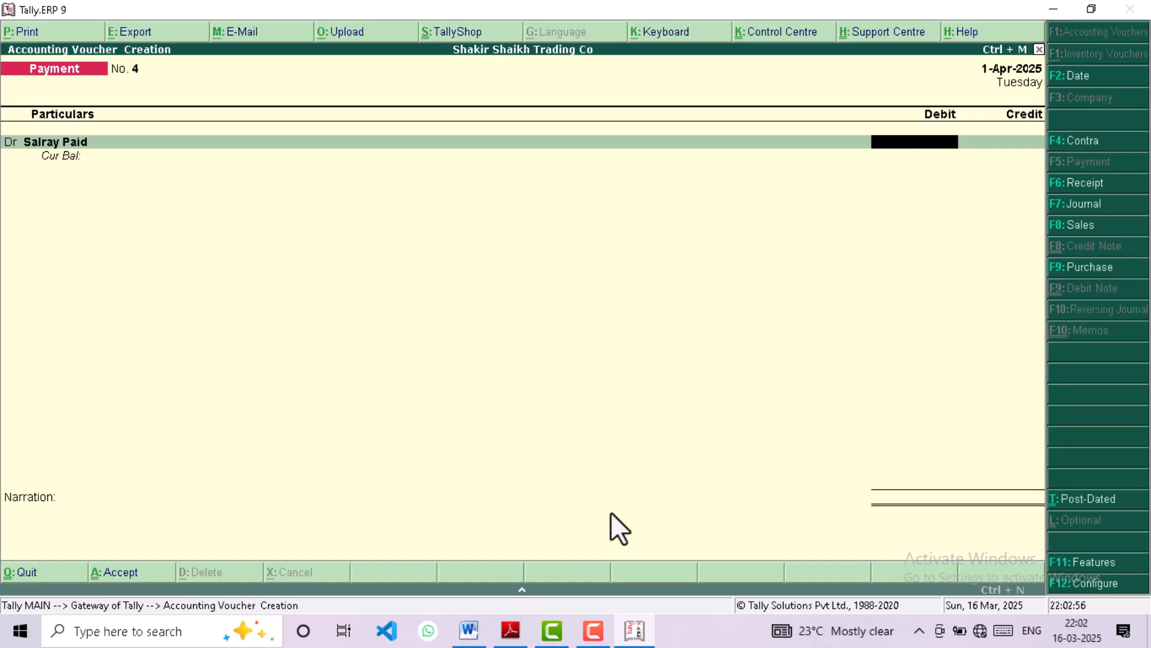
click(467, 628)
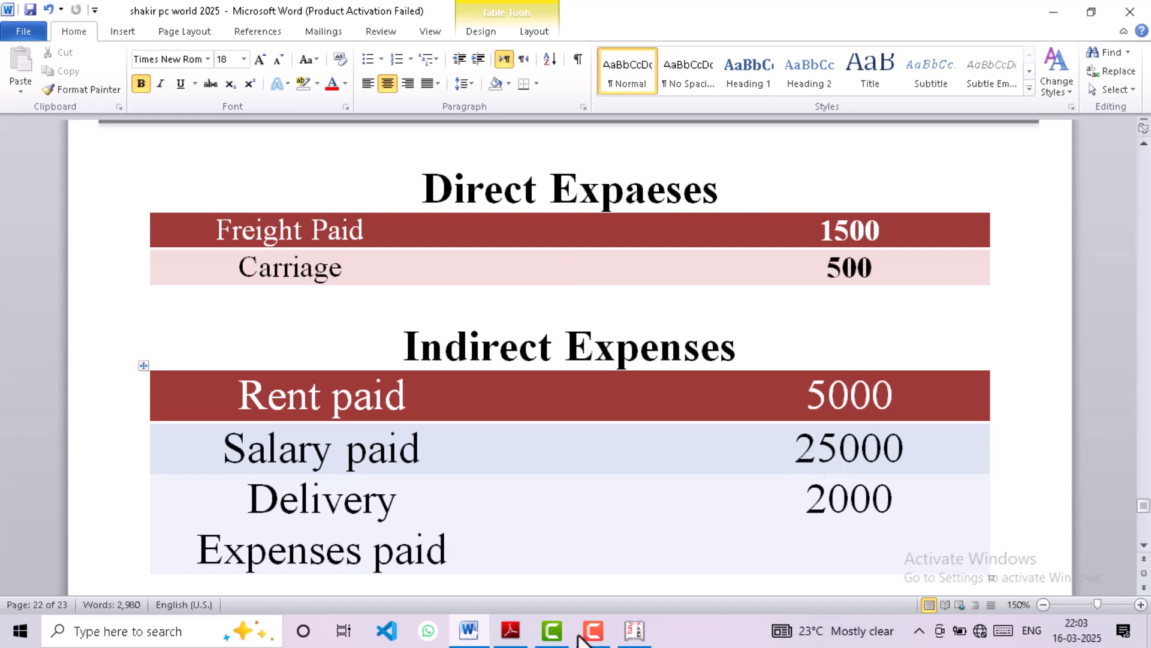
click(634, 630)
text(25000)
key(Return)
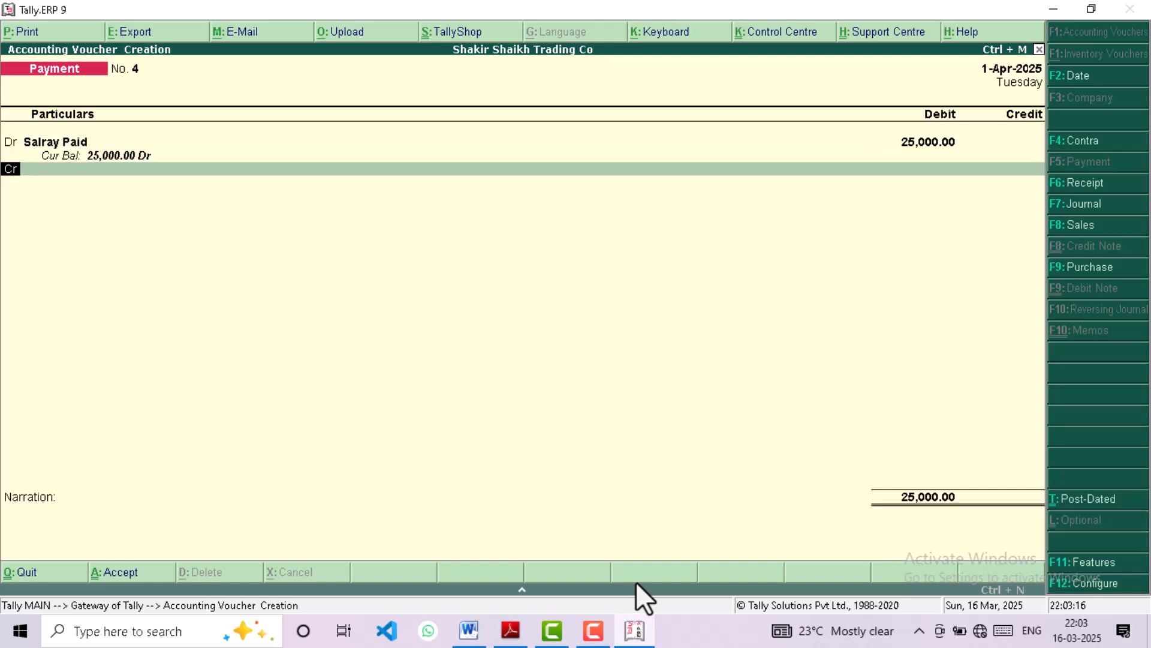
Credit Cash with 25,000.00 for the Salray Paid payment and save the voucher without a narration
key(Return)
text(Cas)
key(Return)
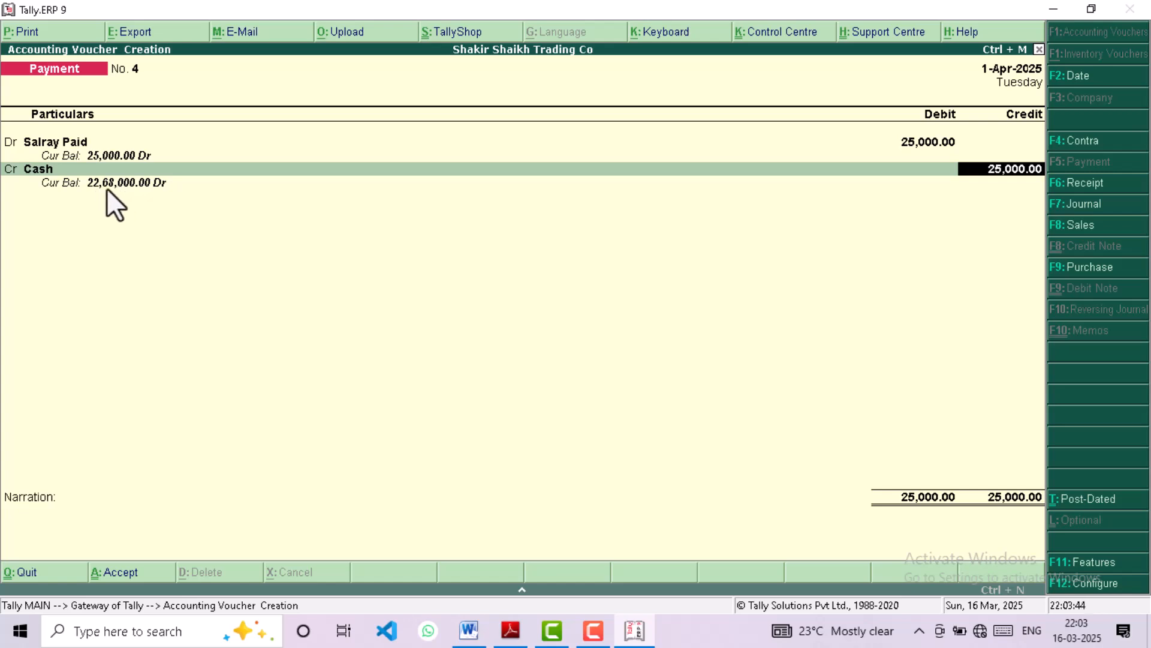
key(Return)
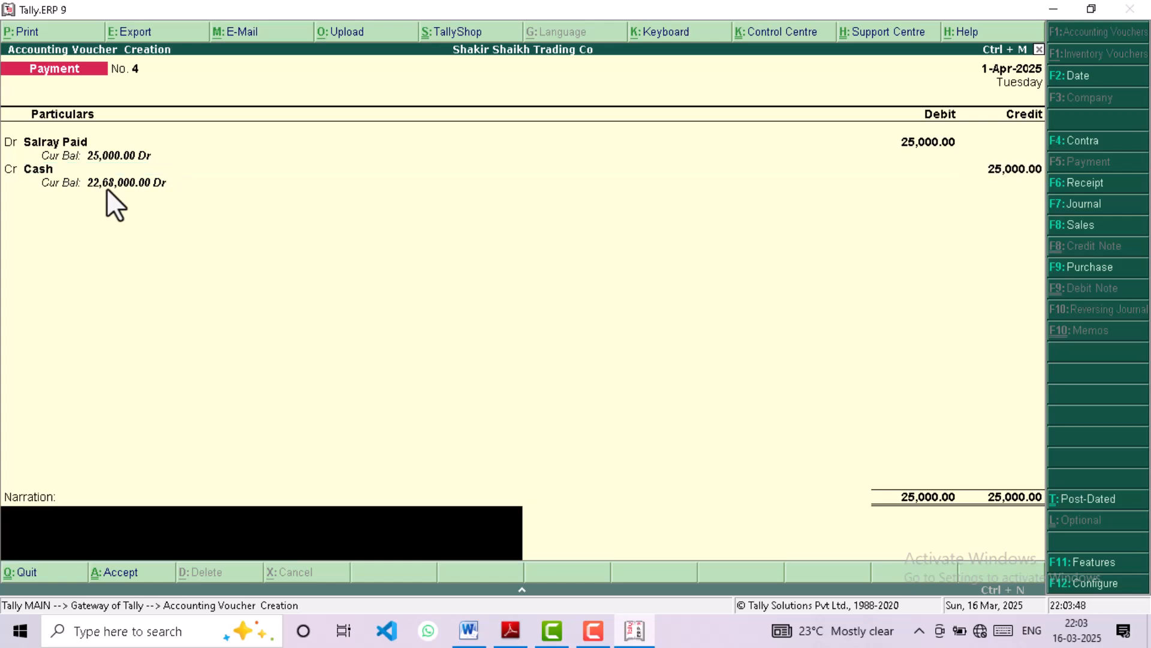
key(Return)
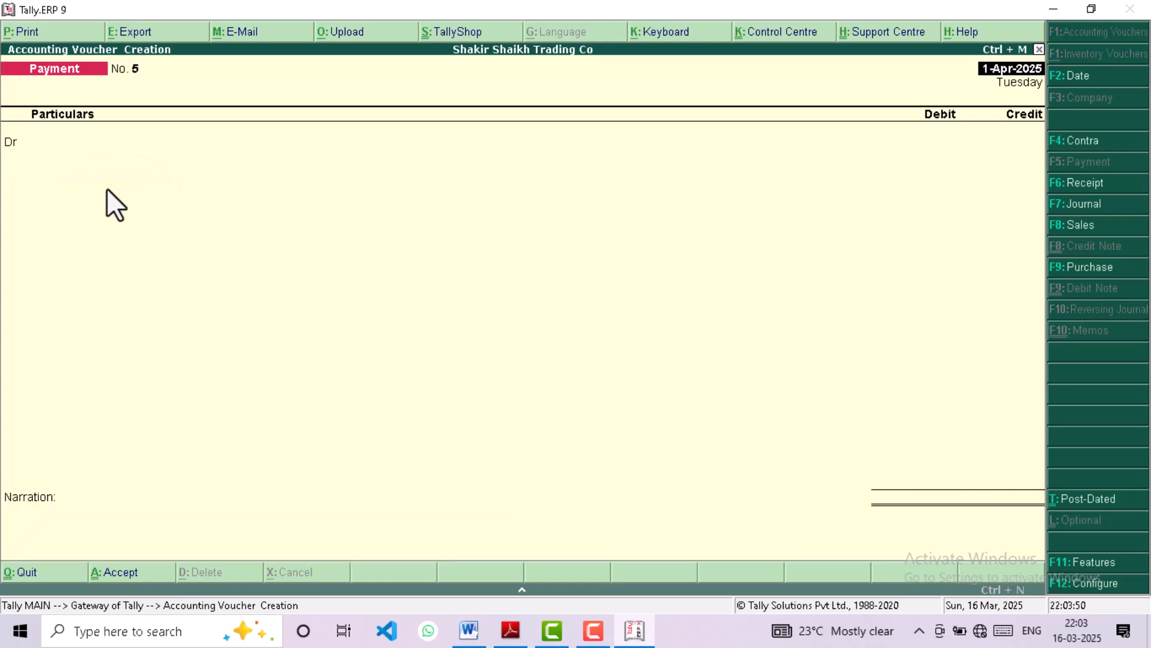
Start a payment voucher dated 1-Apr-2025 that debits Delivery Paid with 2,000
key(Return)
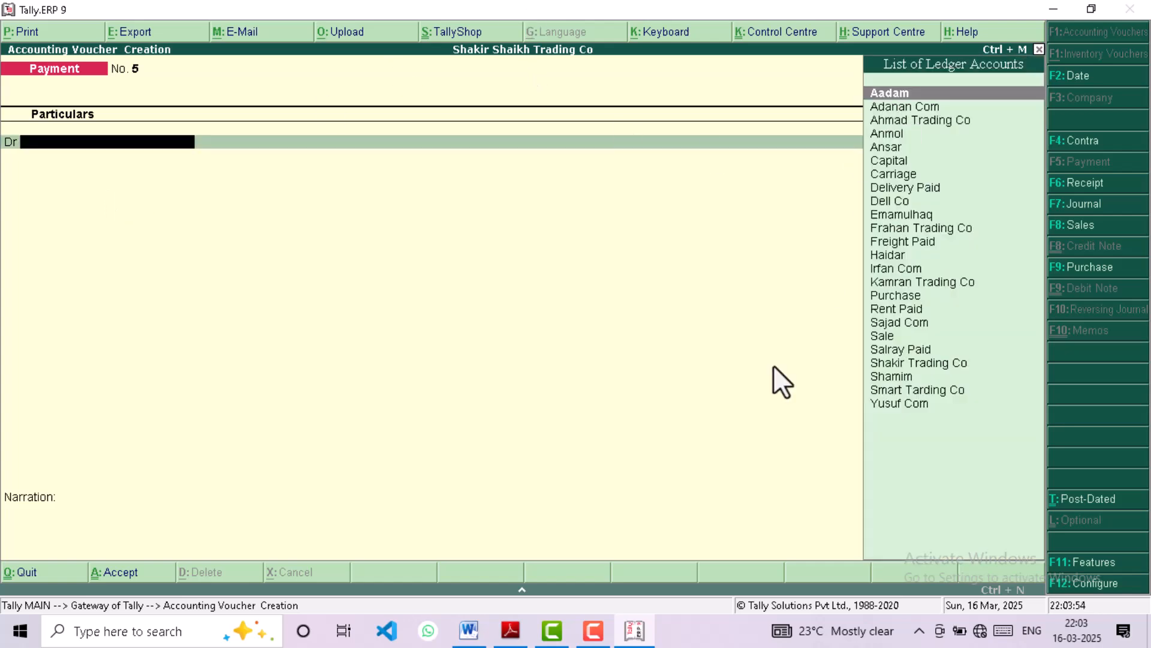
click(884, 187)
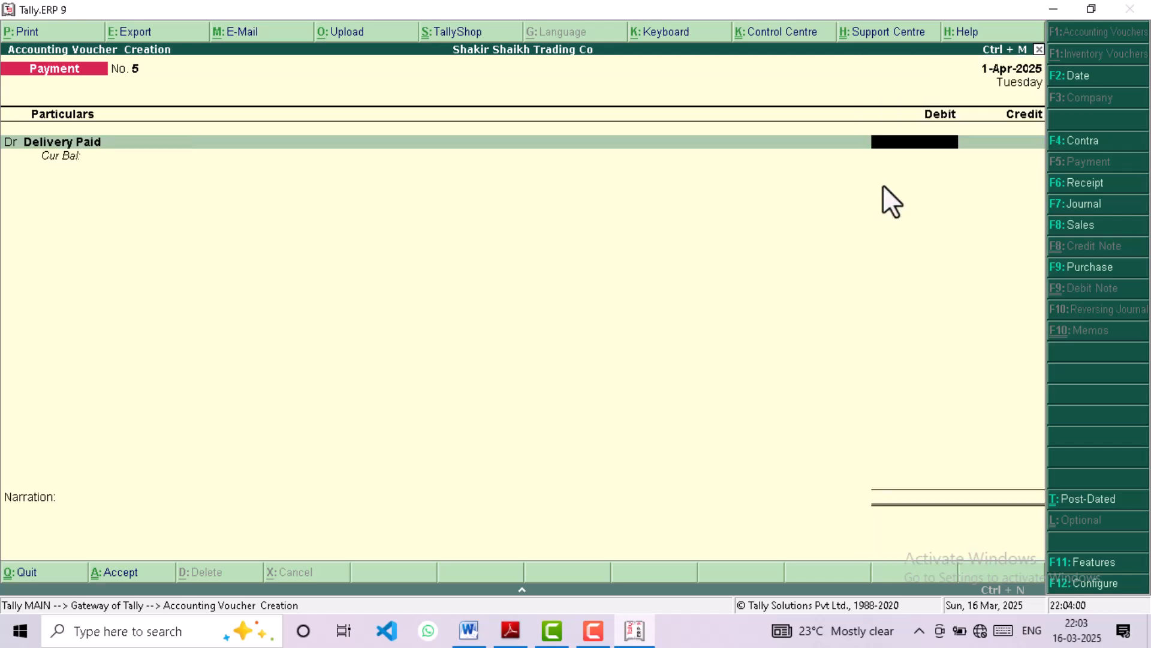
text(2,00)
text(000)
key(Return)
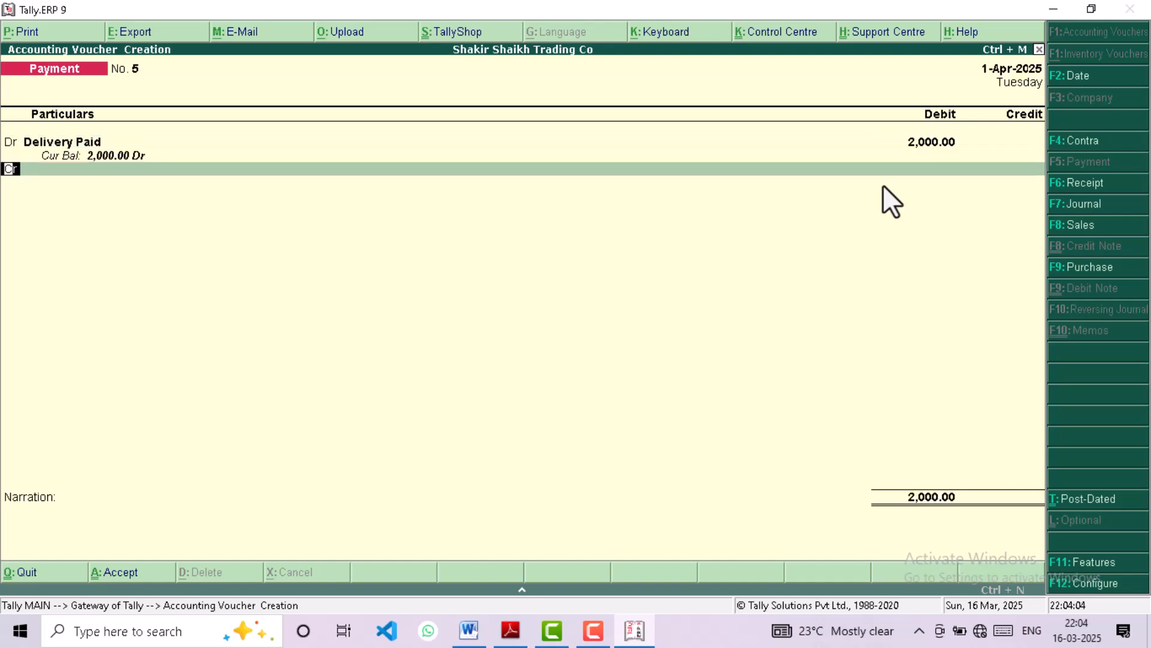
Save the Delivery Paid voucher with a 2,000.00 credit to Cash and return to the Gateway of Tally
text(Cash)
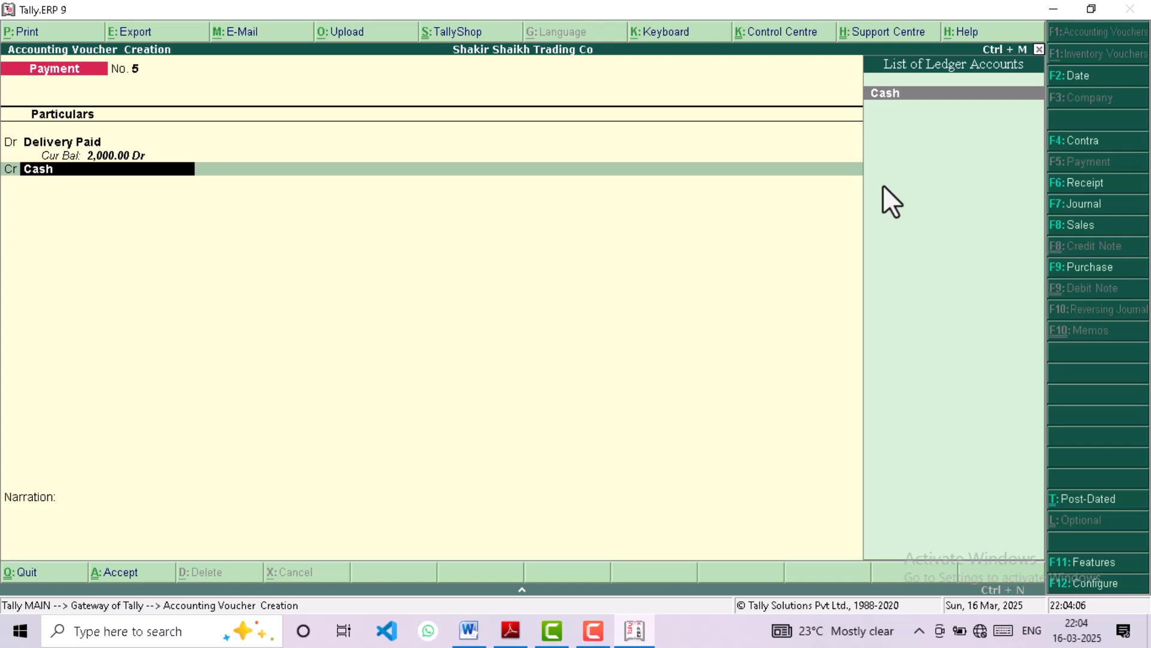
key(Return)
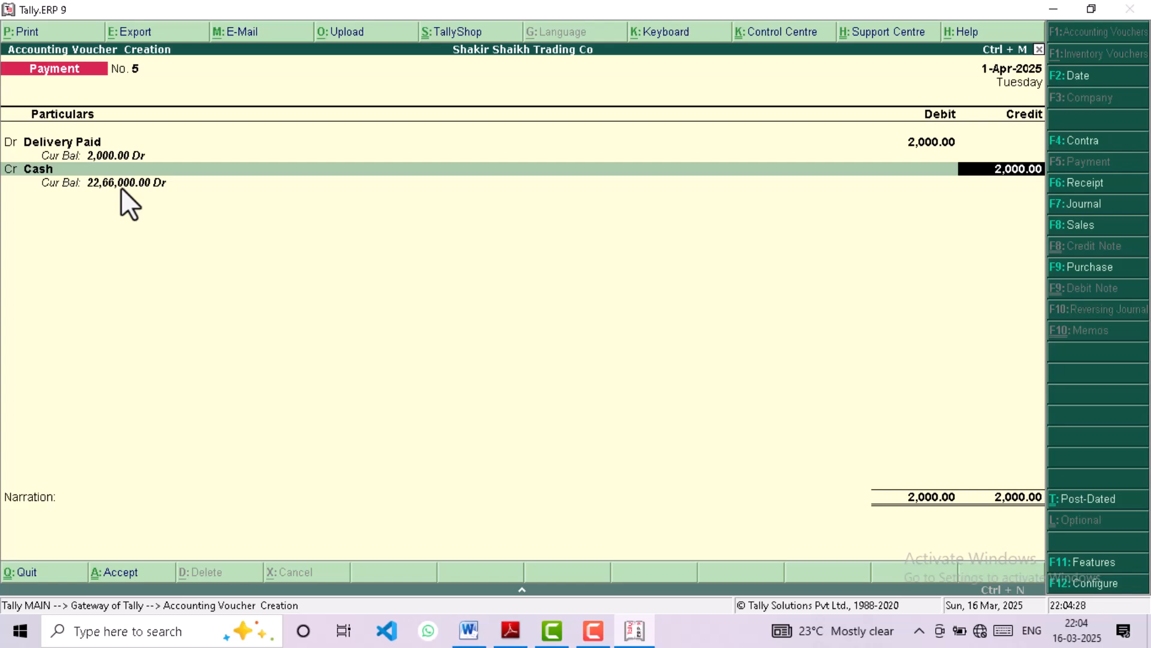
key(ctrl+a)
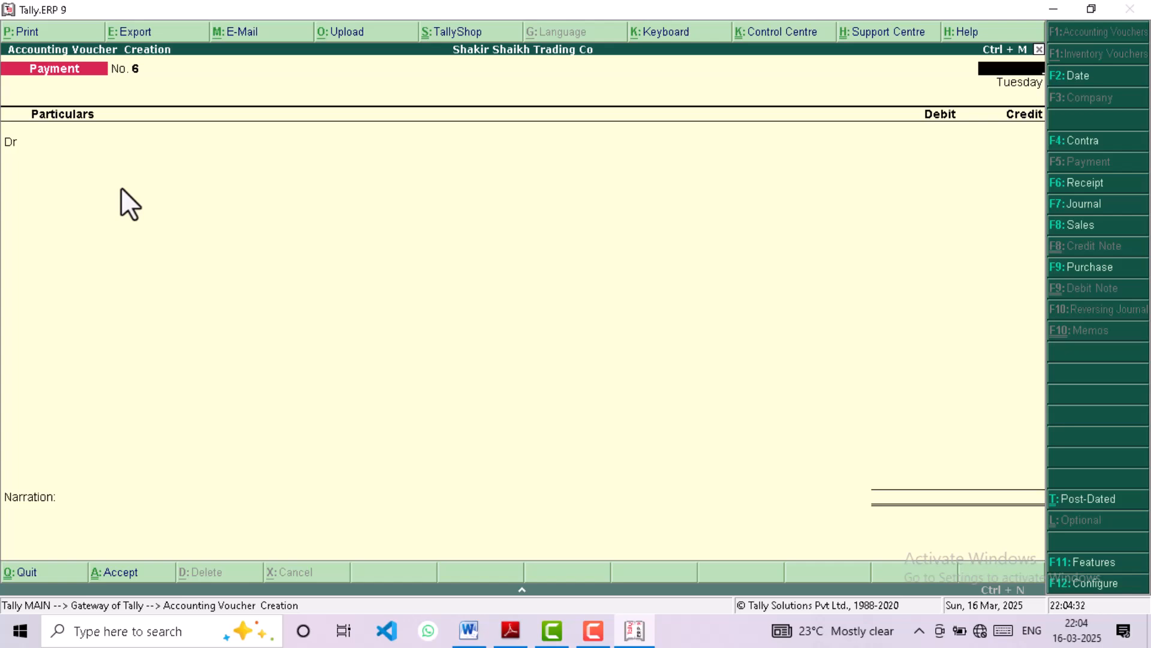
key(Escape)
key(y)
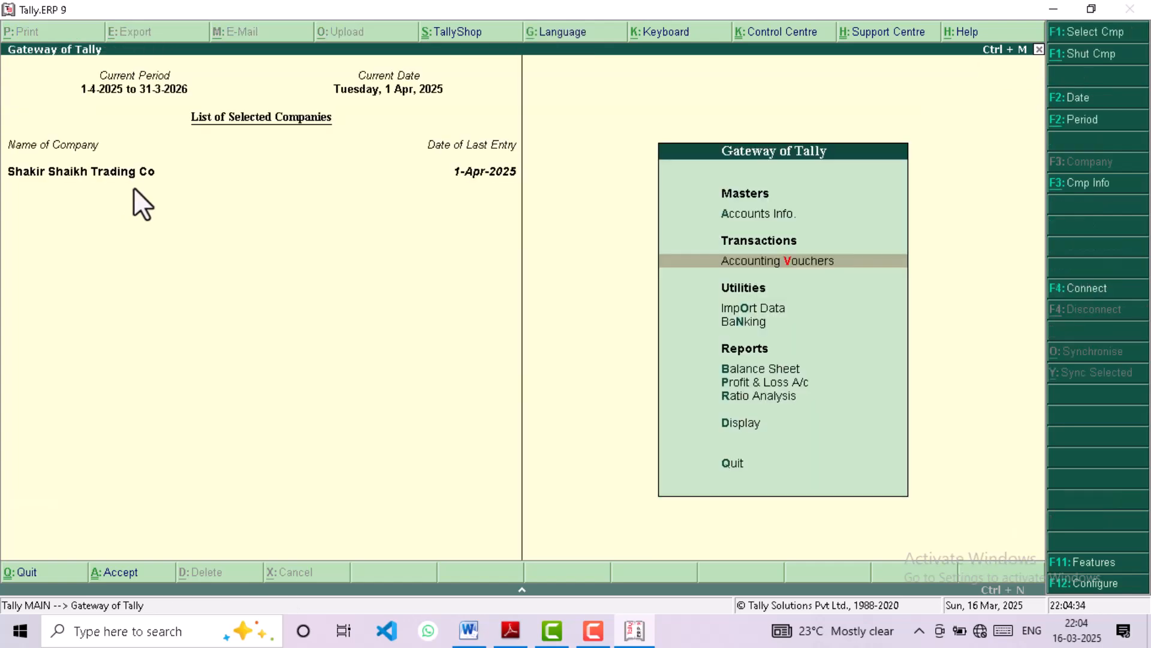
Show the balance sheet in detailed form and drill through Current Liabilities to the Sundry Creditors ledger list
click(739, 370)
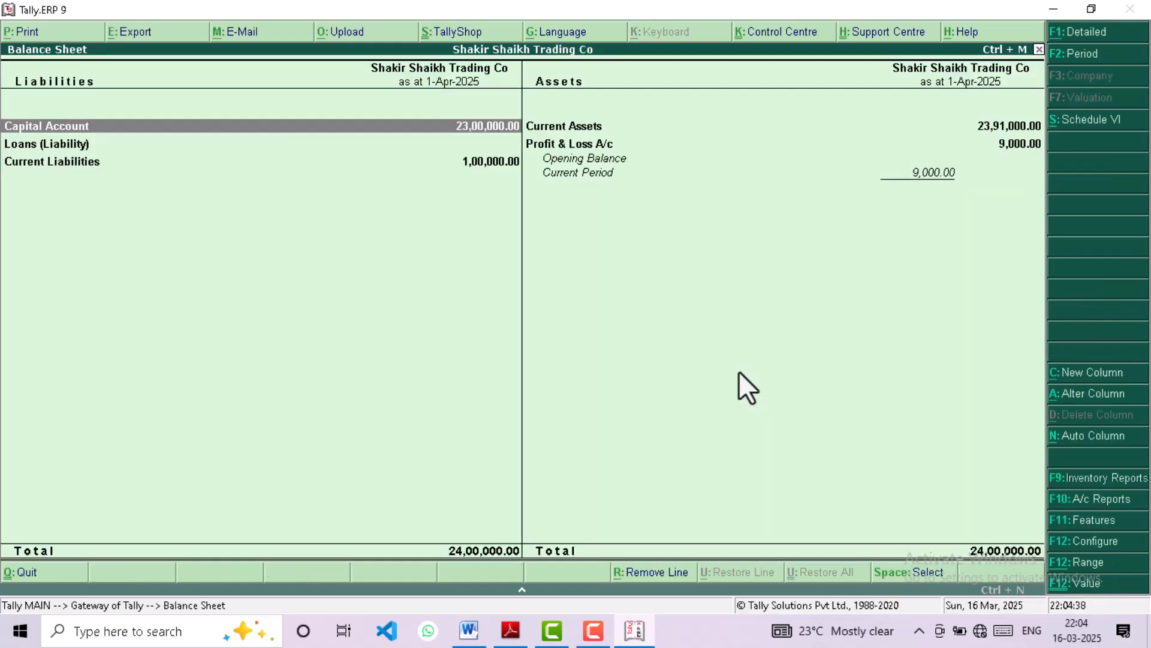
click(1095, 32)
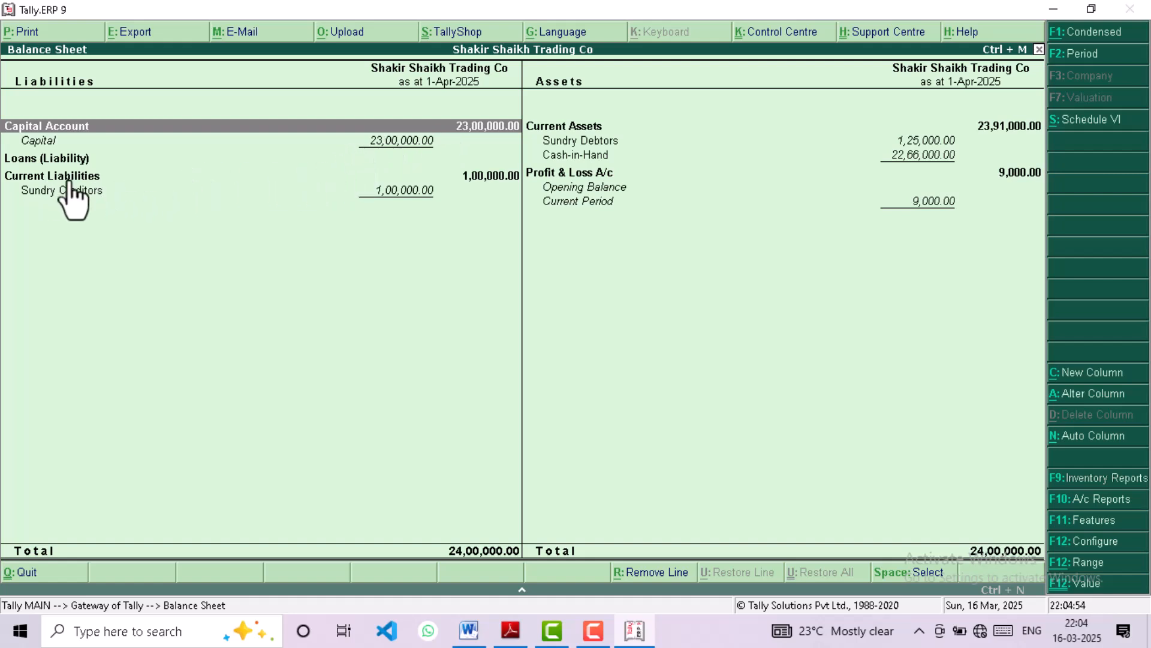
click(471, 175)
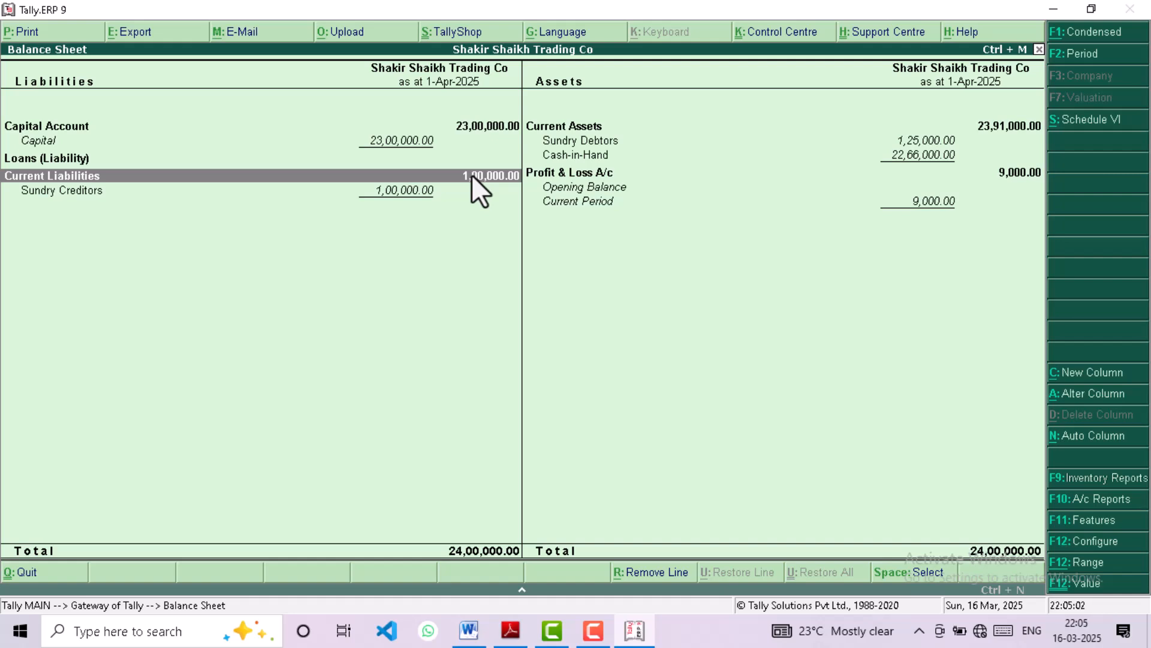
key(Return)
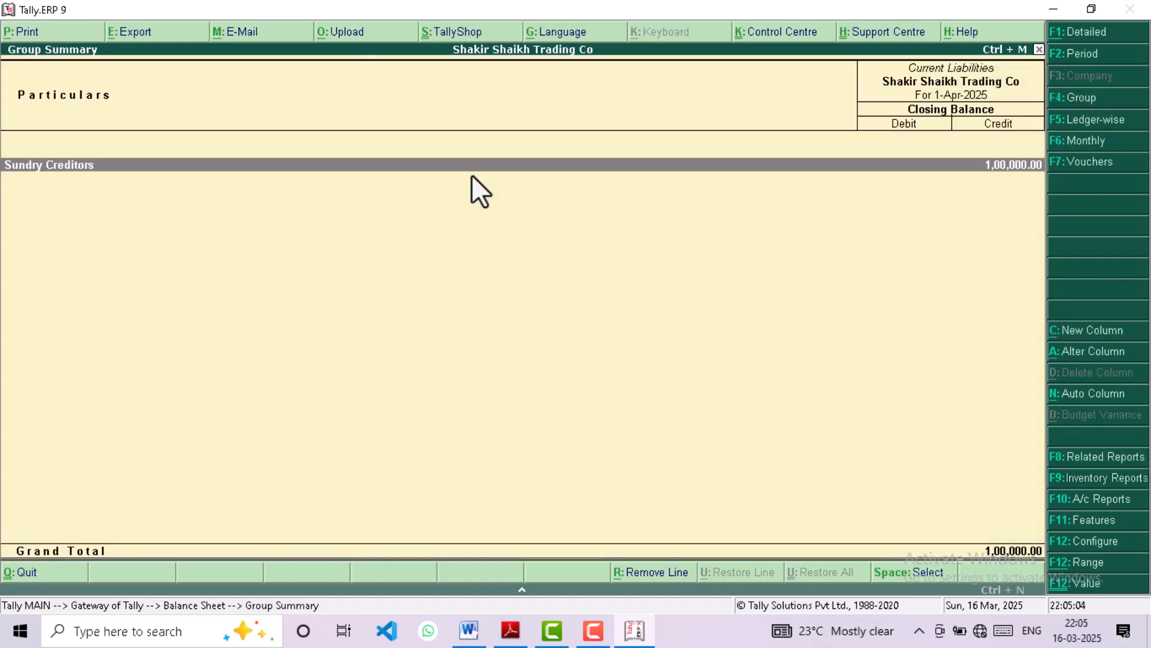
key(Return)
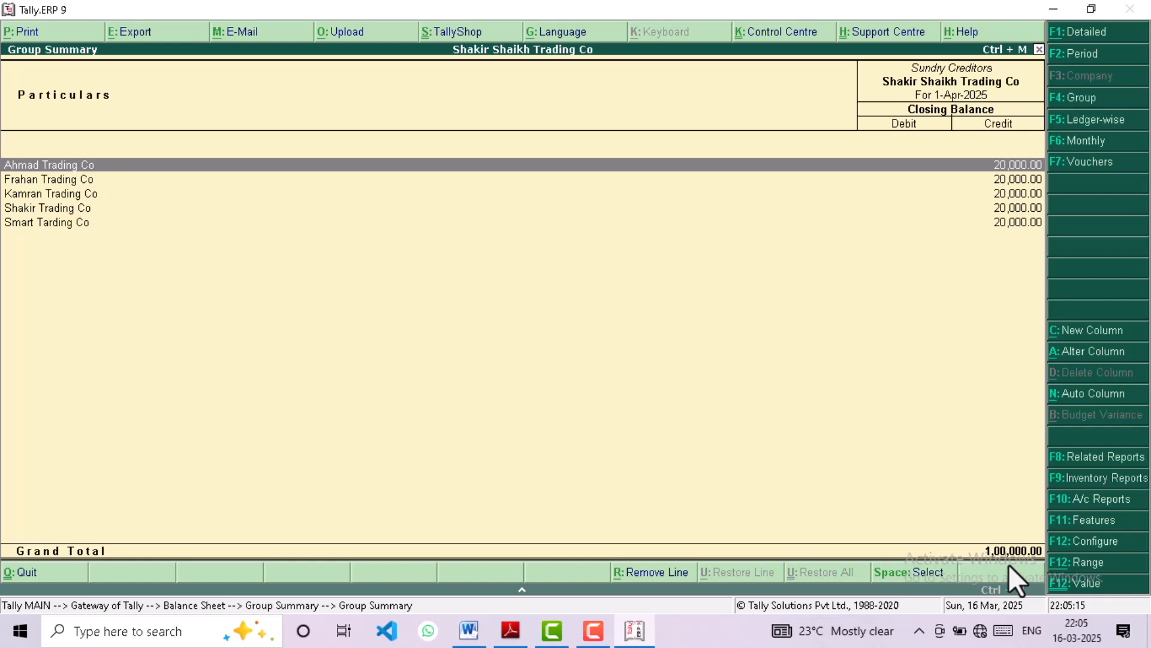
Inspect the April purchase voucher of Ahmad Trading Co without altering it and return to the balance sheet
key(Return)
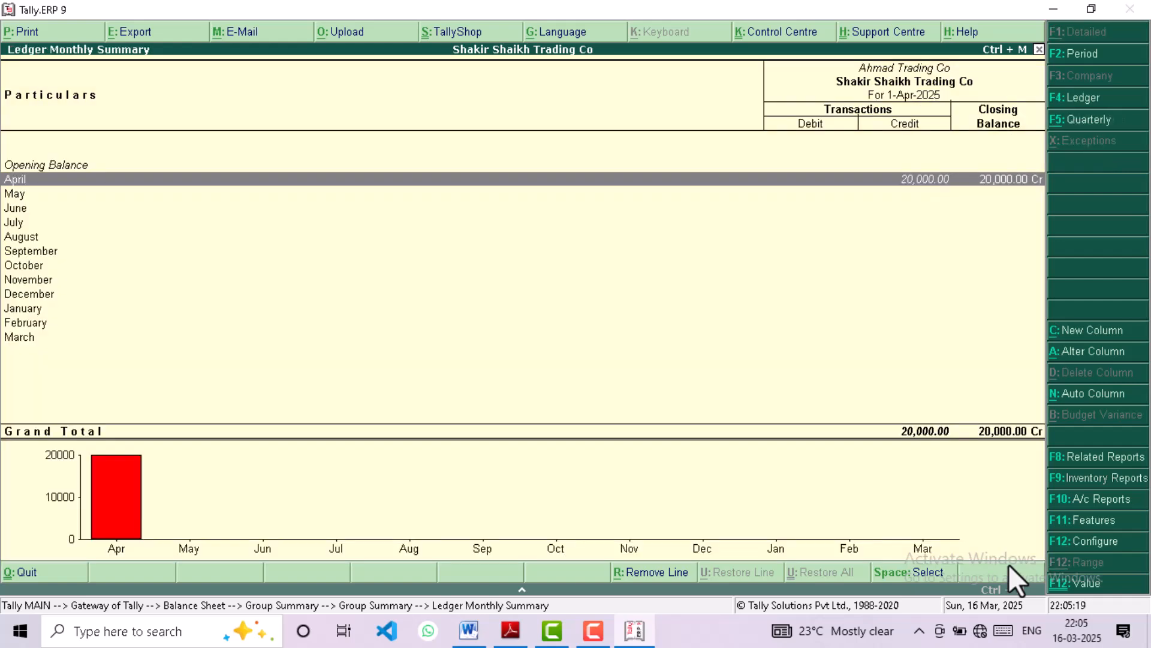
key(Return)
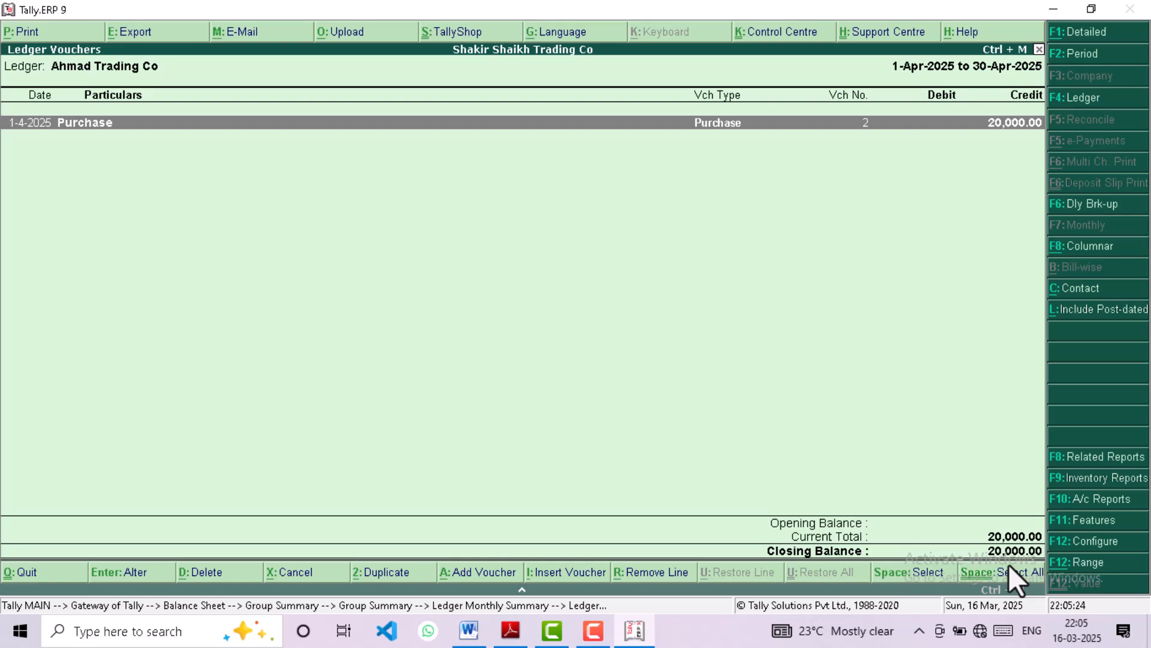
key(Return)
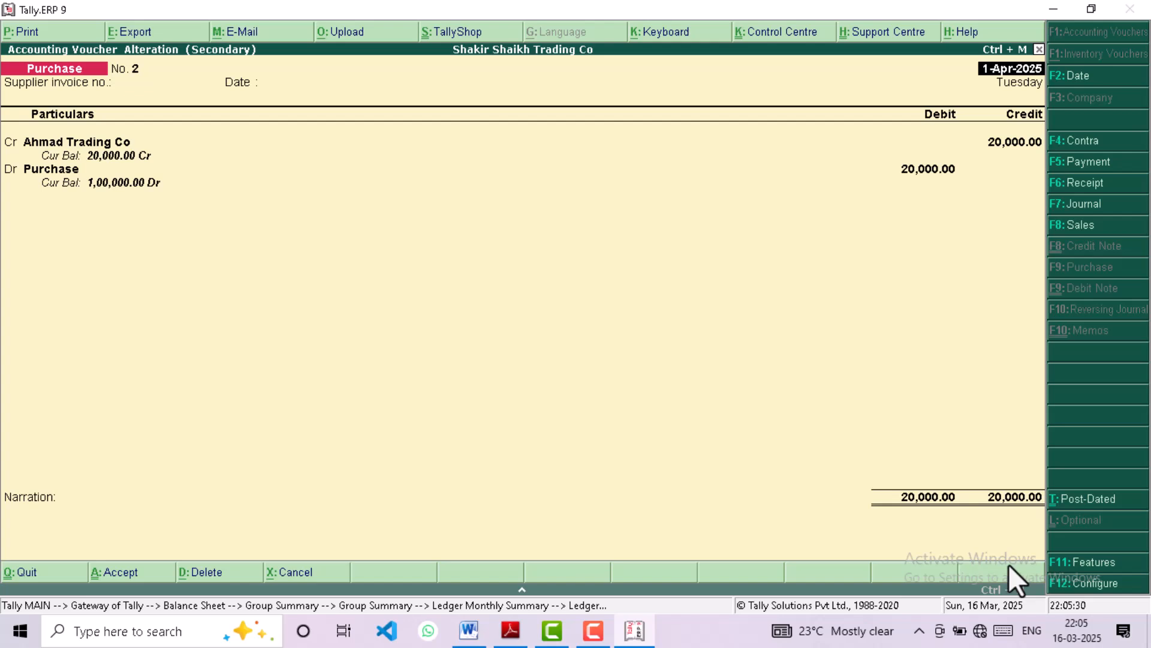
key(Escape)
key(Escape)
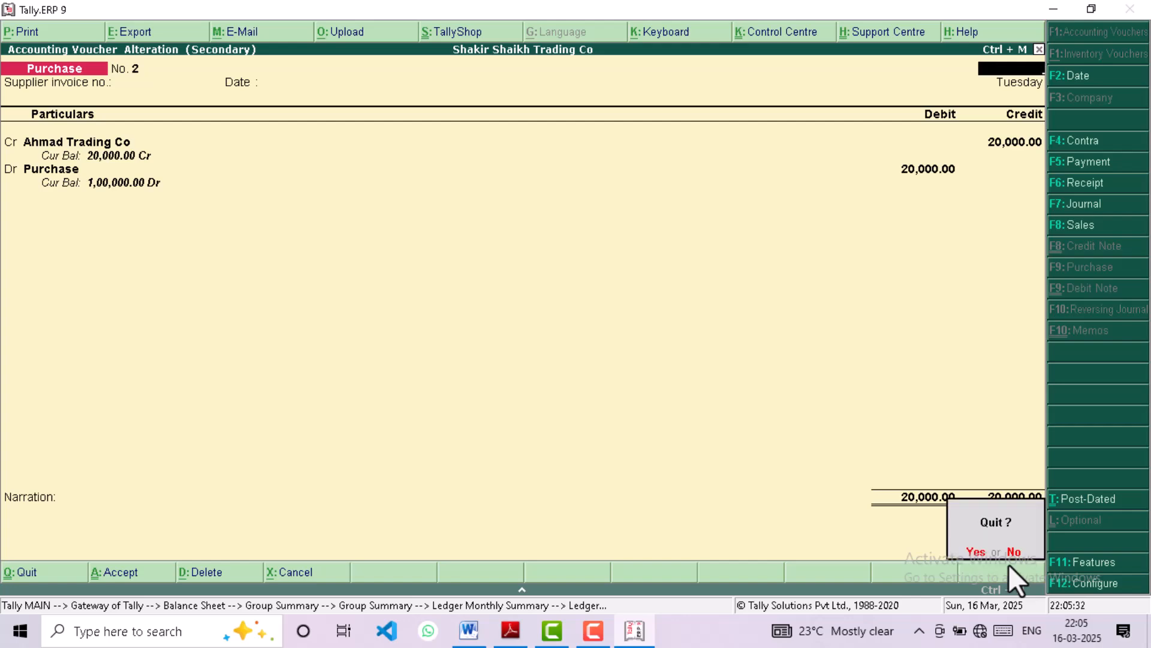
key(y)
key(Escape)
key(Escape)
key(Escape)
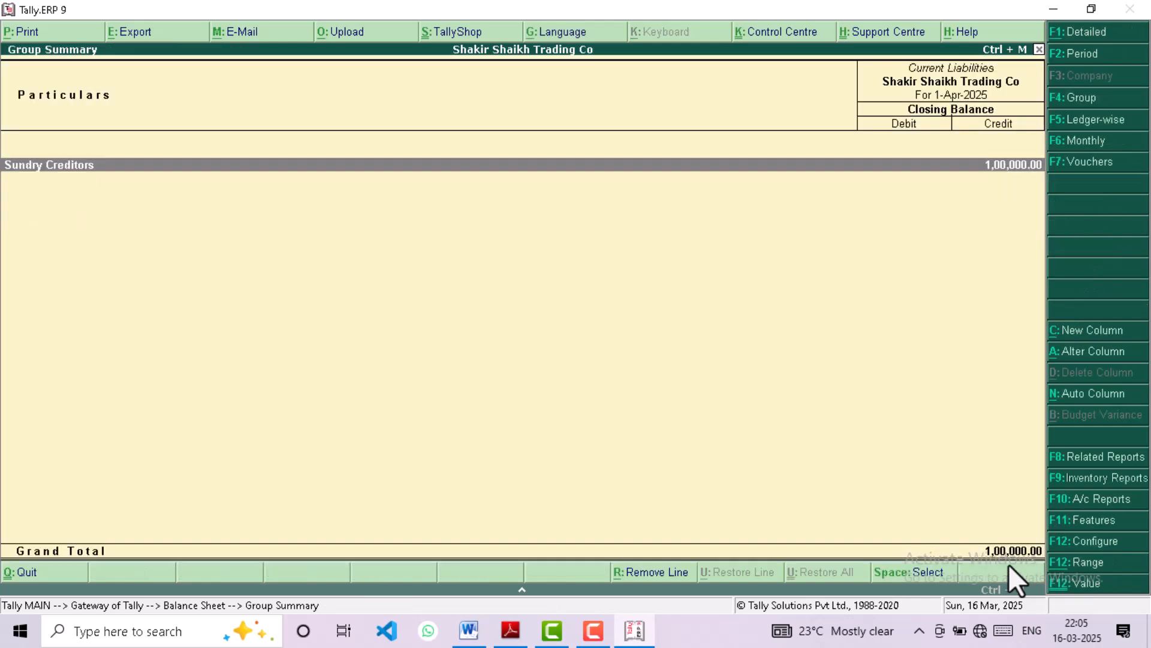
key(Escape)
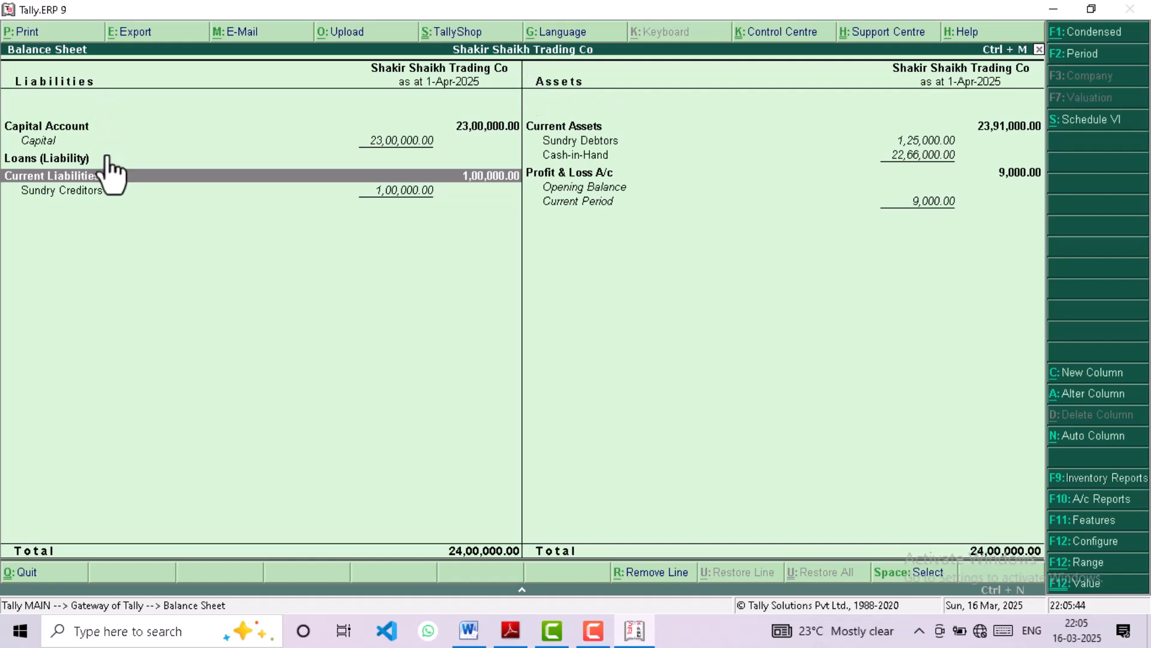
Review the Capital line and the Sundry Debtors ledgers, including Adanan Com's monthly summary, and return to the balance sheet
click(391, 140)
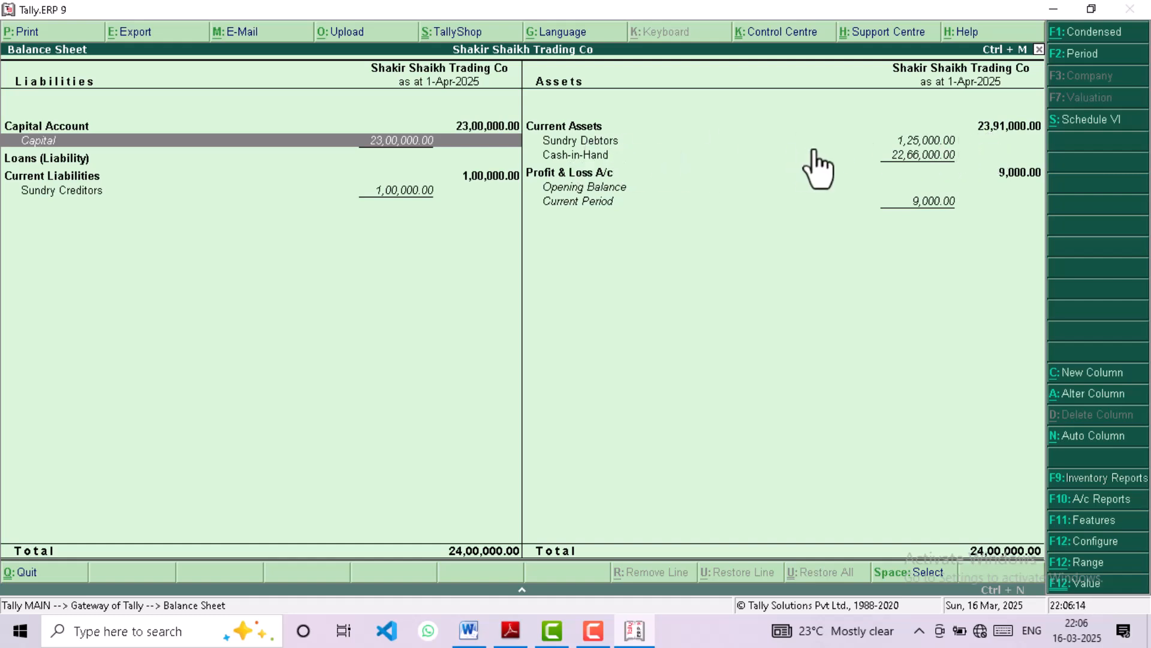
click(897, 144)
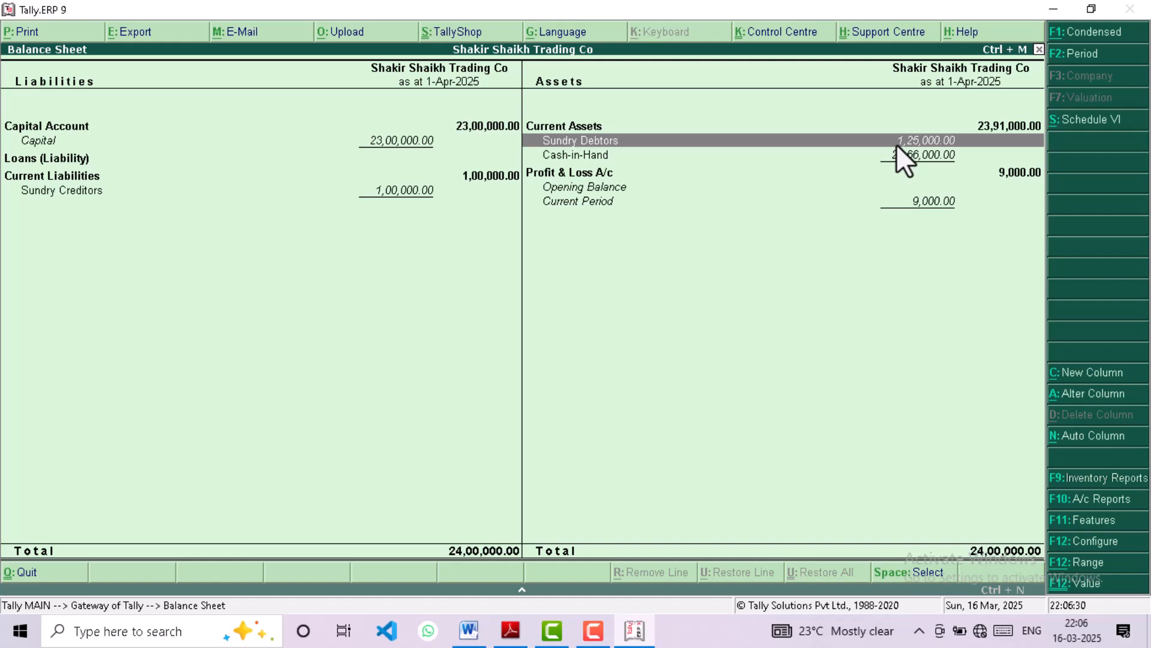
key(Return)
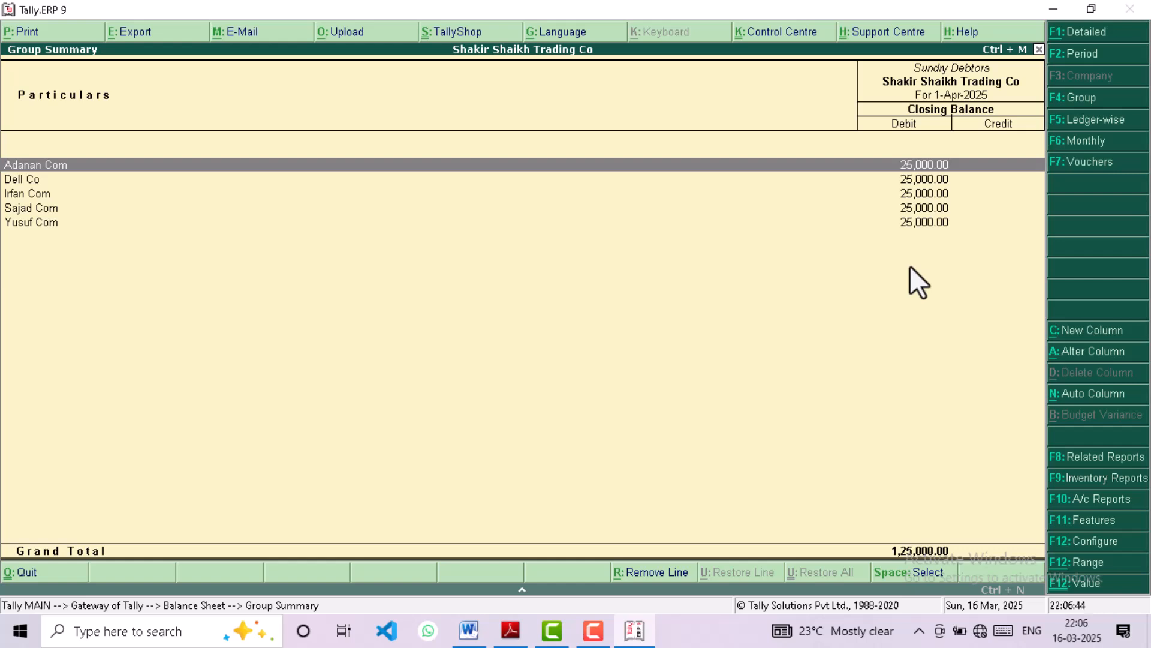
key(Return)
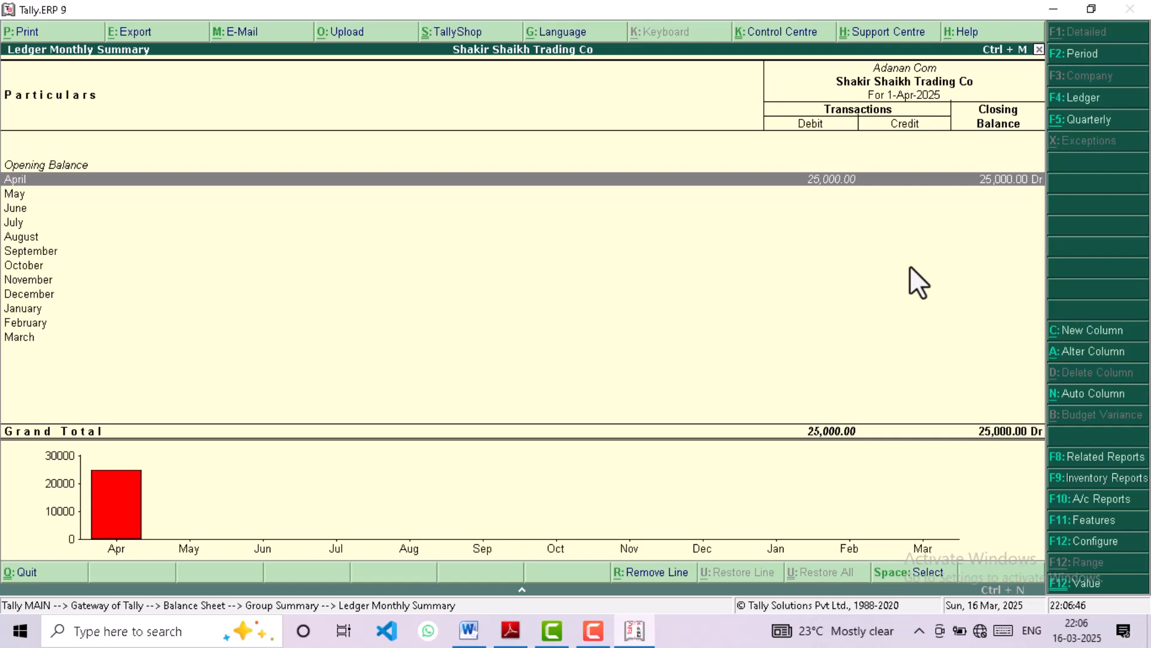
key(Escape)
key(Escape)
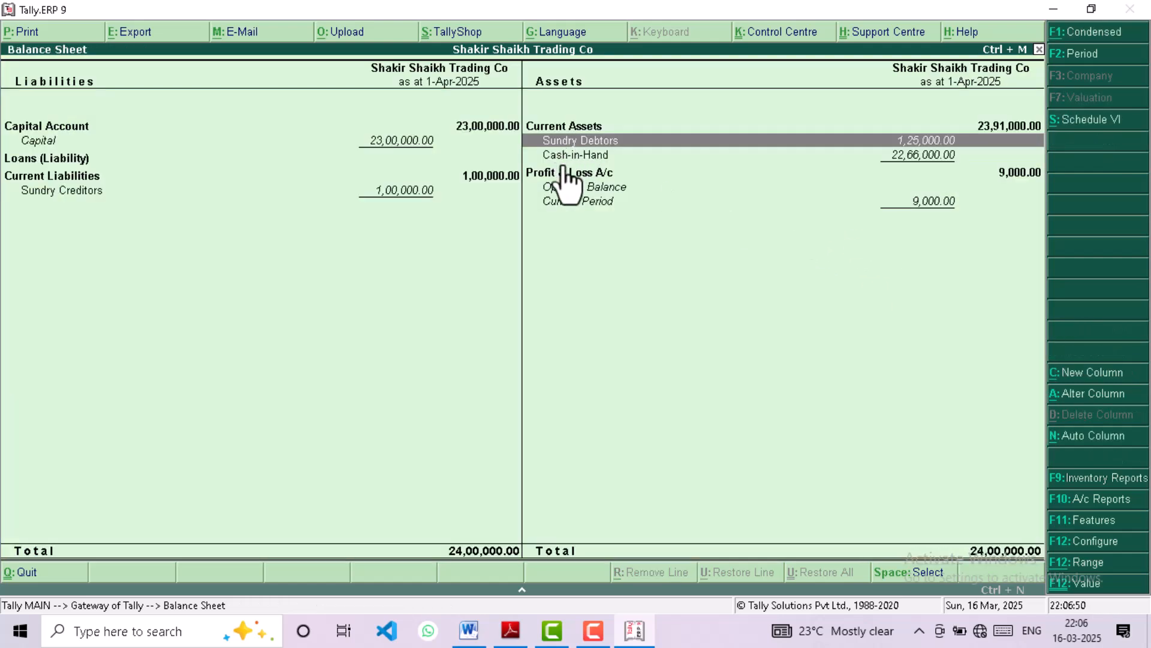
Check the Cash-in-Hand, Sundry Debtors and Current Assets figures against the Profit & Loss A/c and leave the balance sheet
click(926, 156)
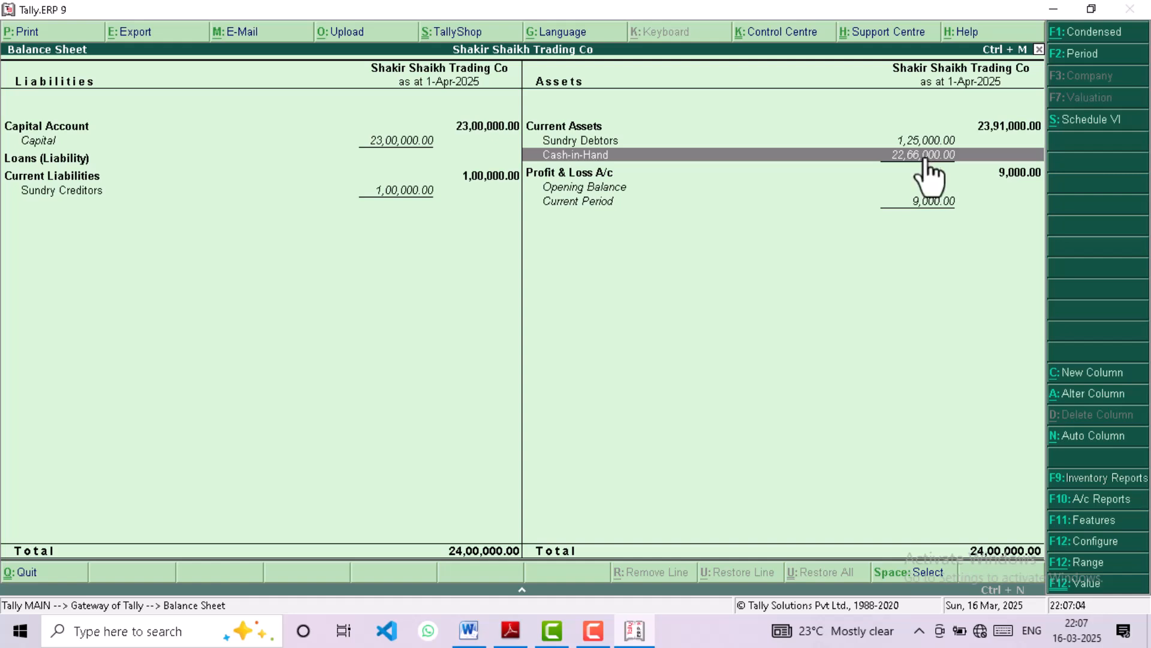
click(982, 130)
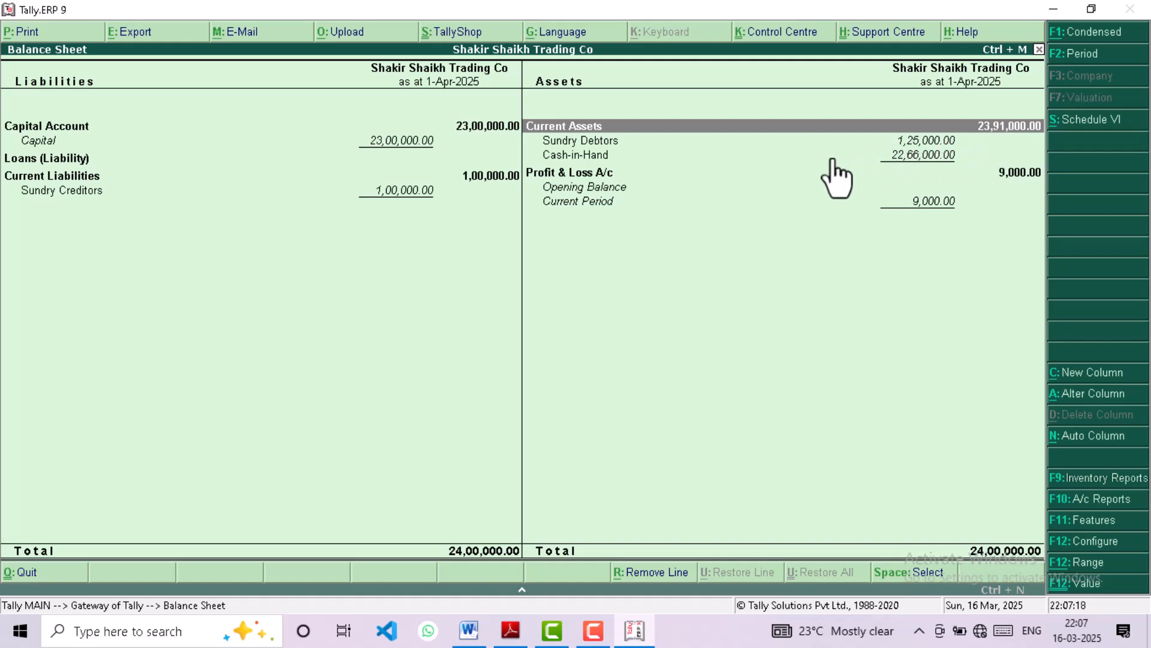
click(587, 143)
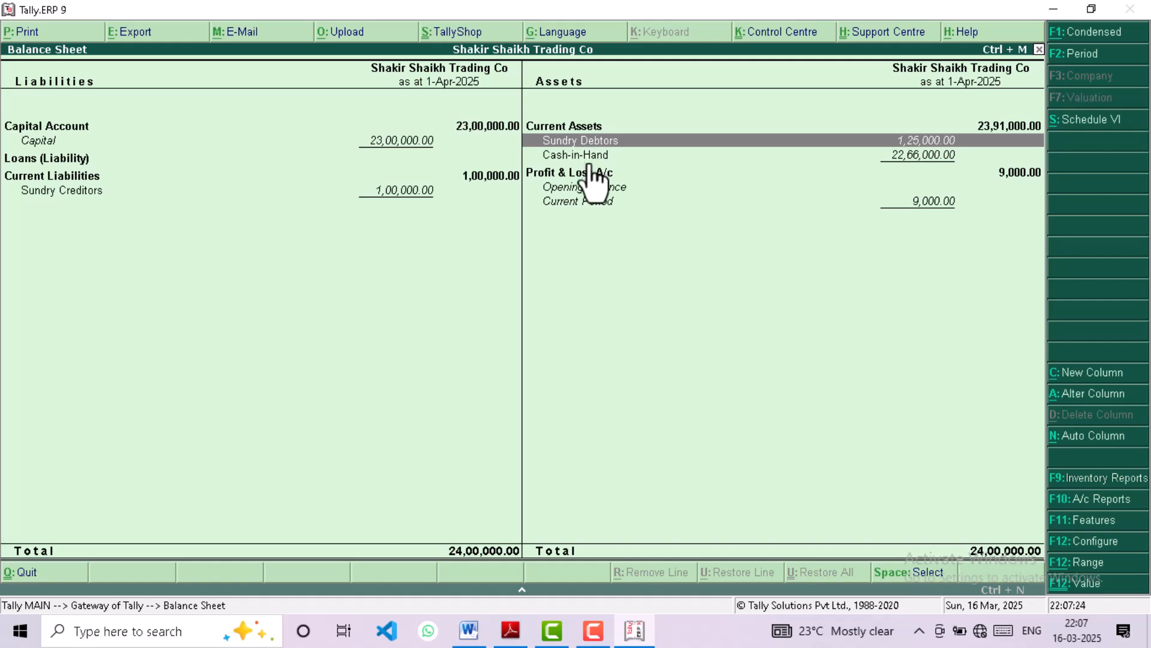
click(589, 160)
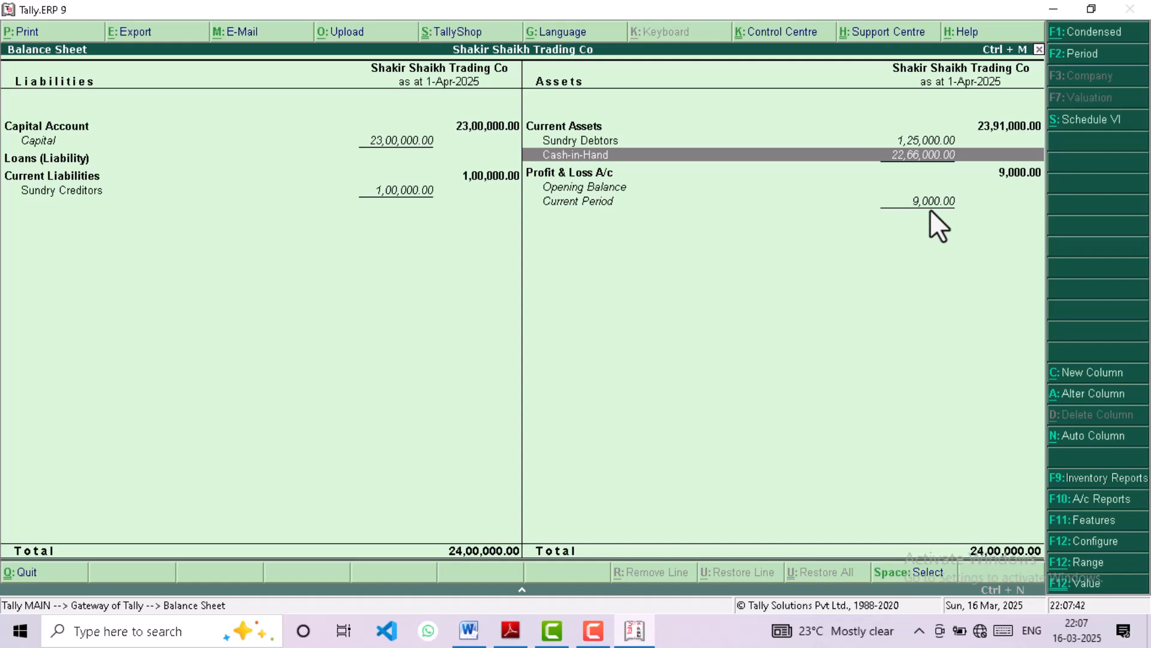
key(Escape)
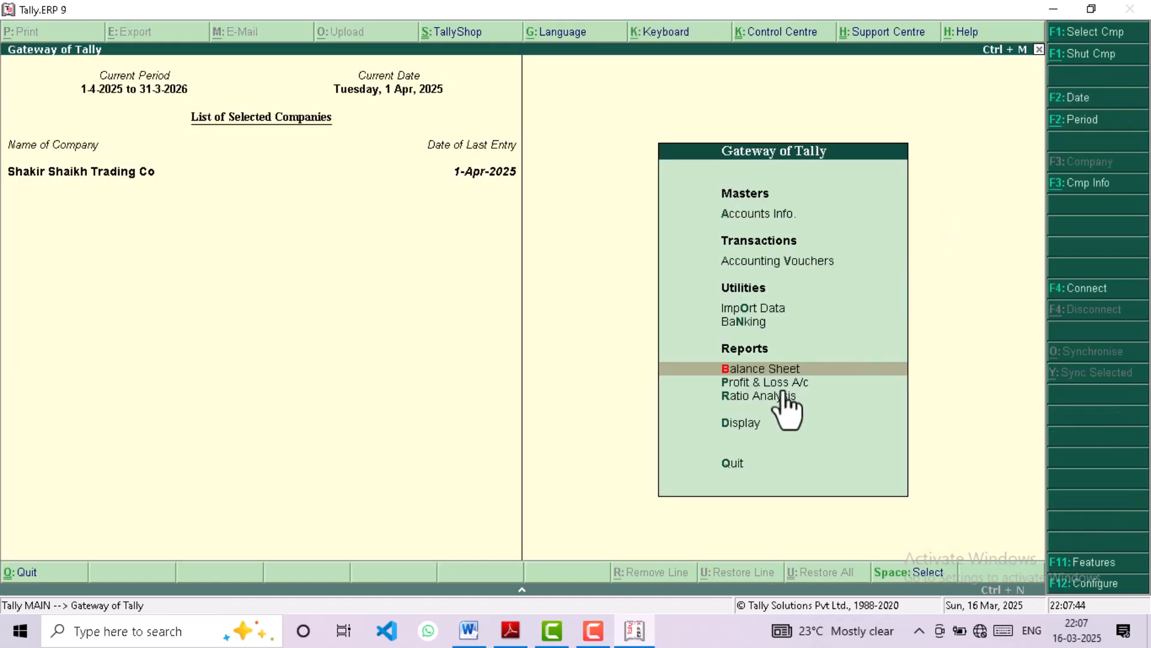
Display the Day Book in detailed form and review its payment, receipt and sales entries
click(744, 423)
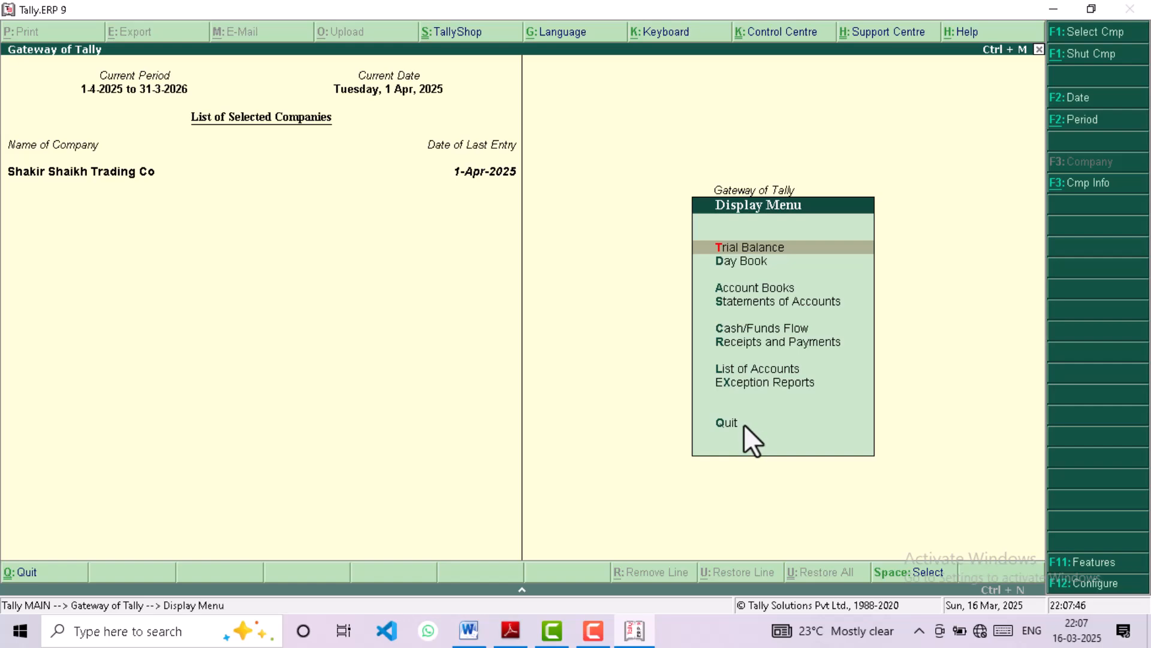
click(738, 262)
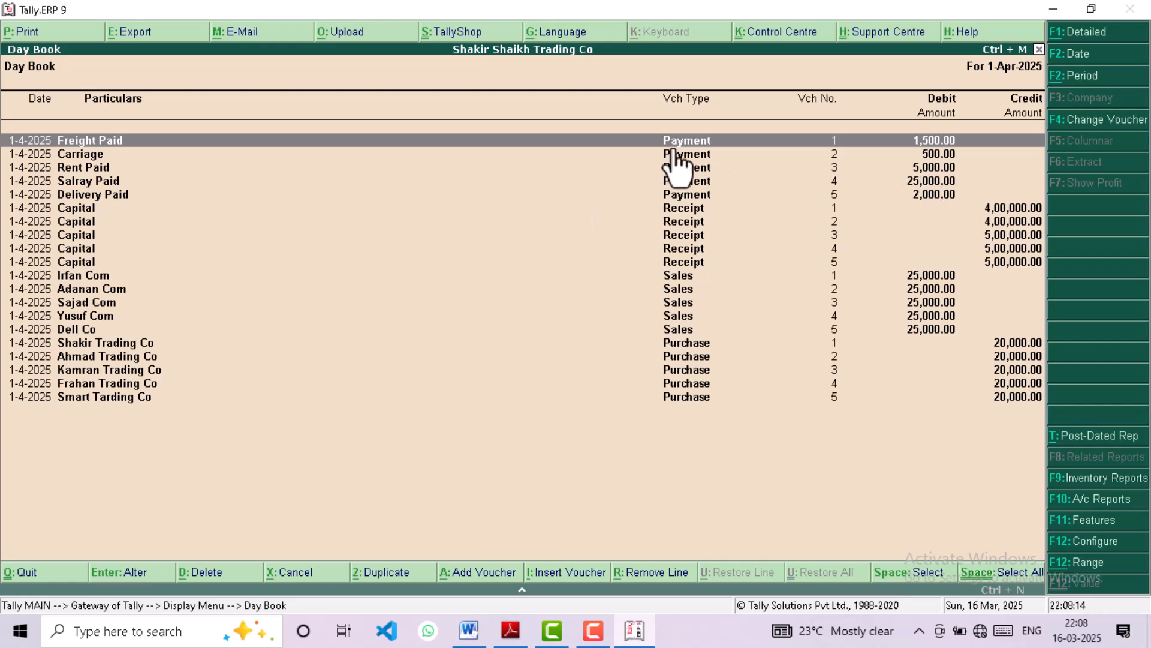
click(1078, 33)
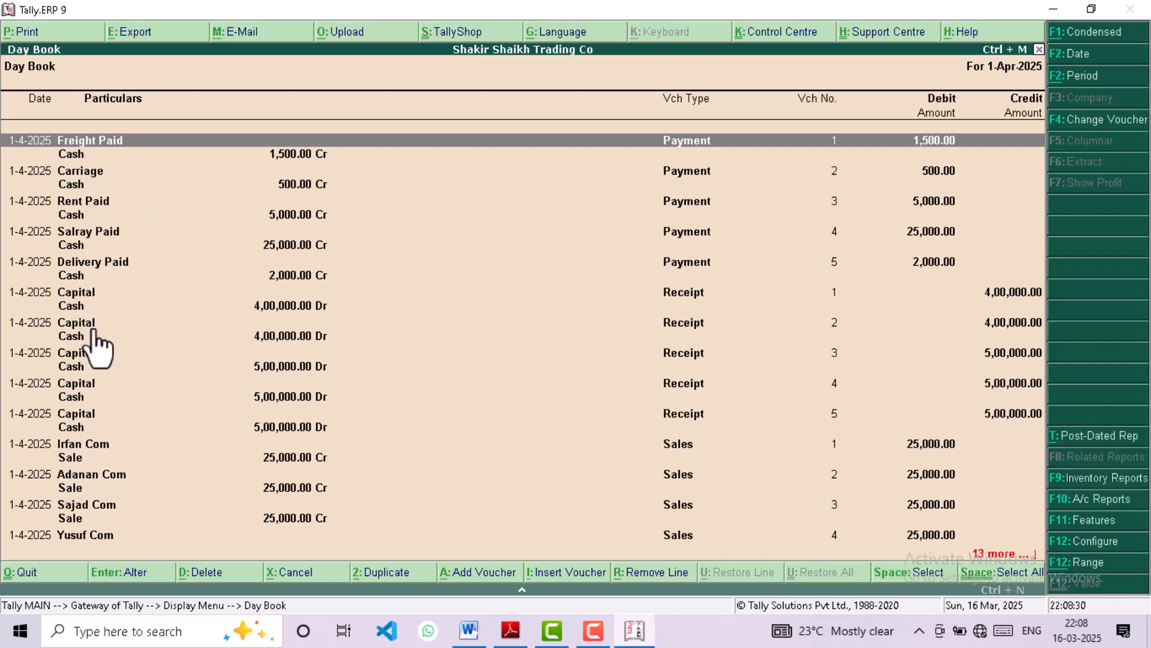
click(85, 449)
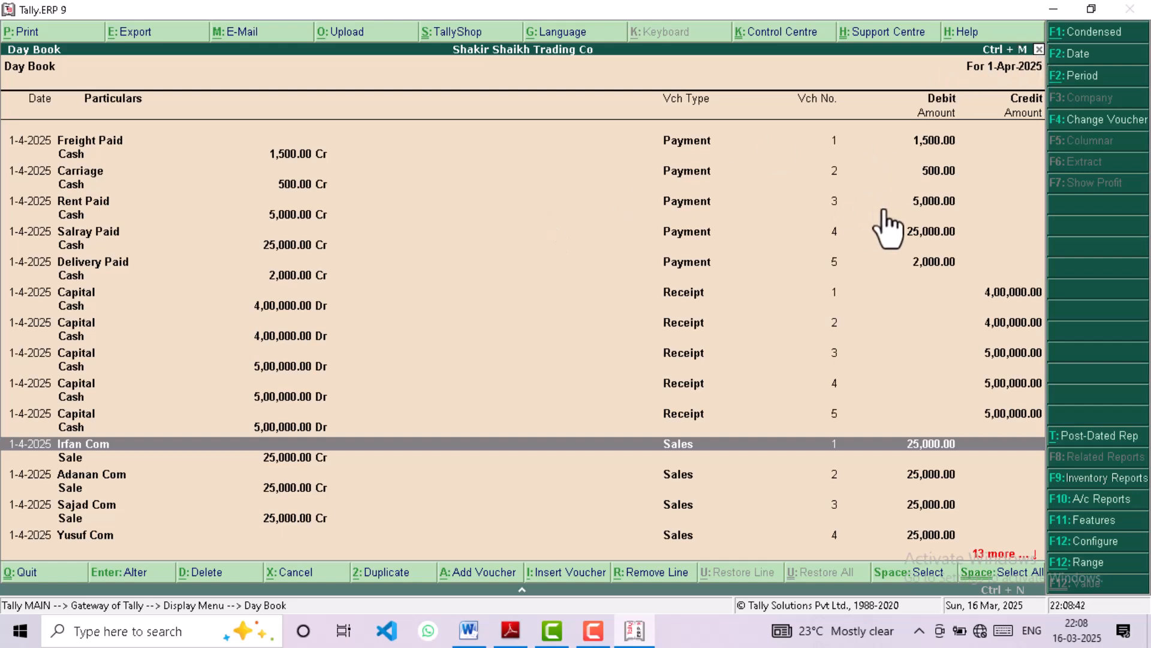
Limit the Day Book to Payment vouchers, review them in condensed form, and return to the Gateway of Tally
click(1067, 123)
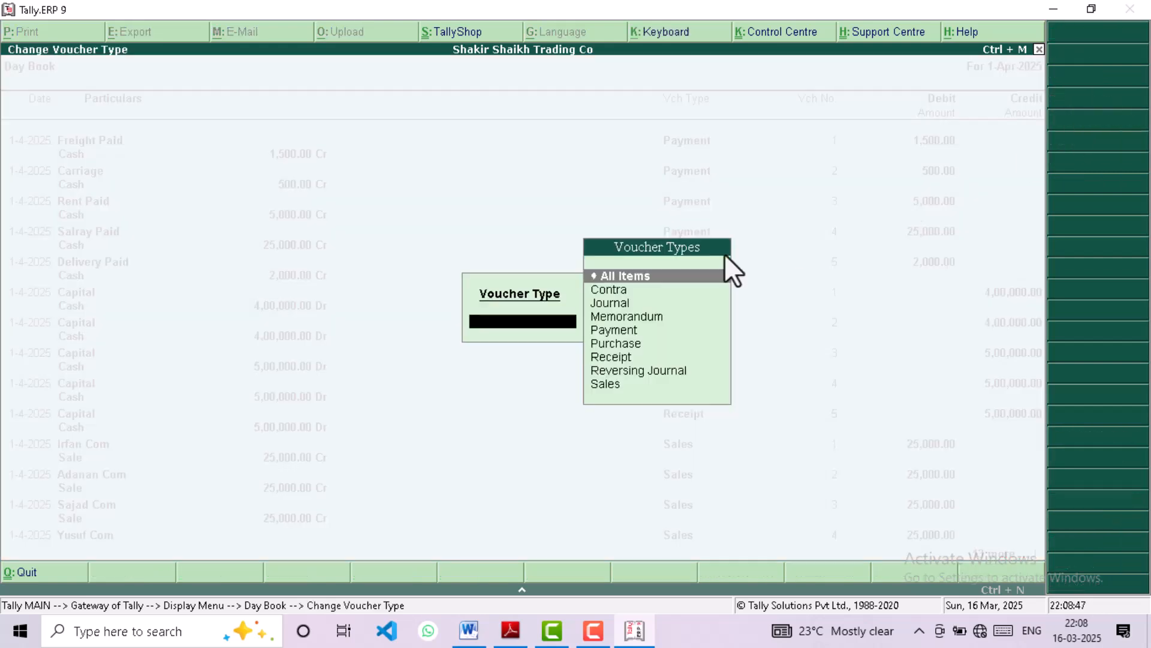
click(610, 331)
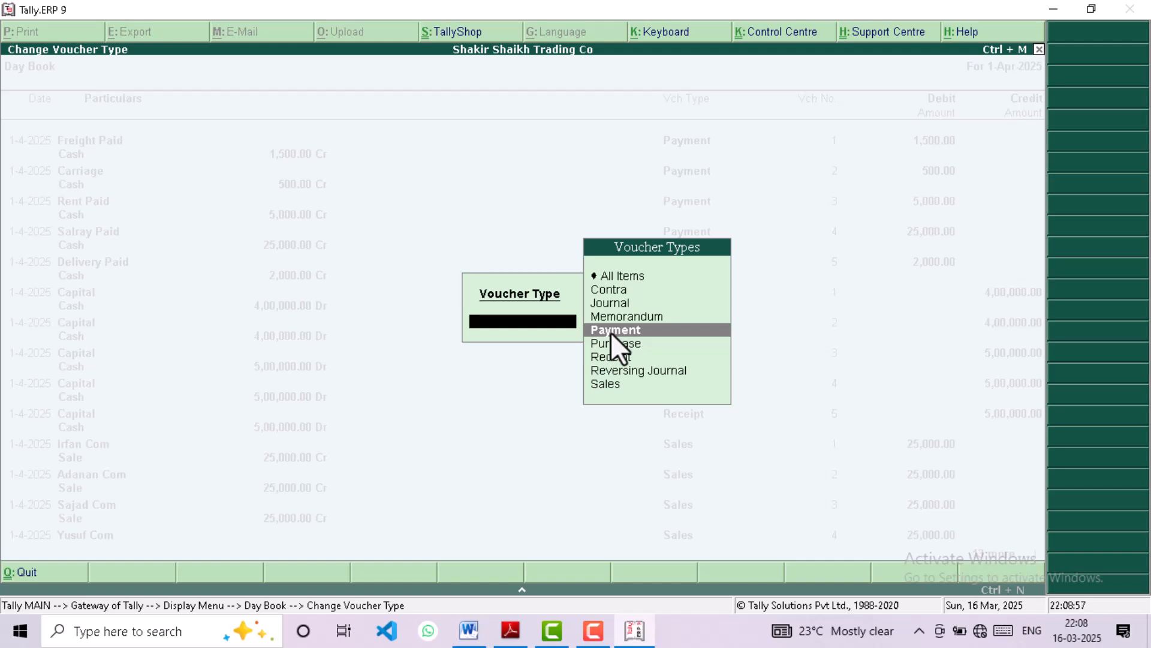
click(610, 331)
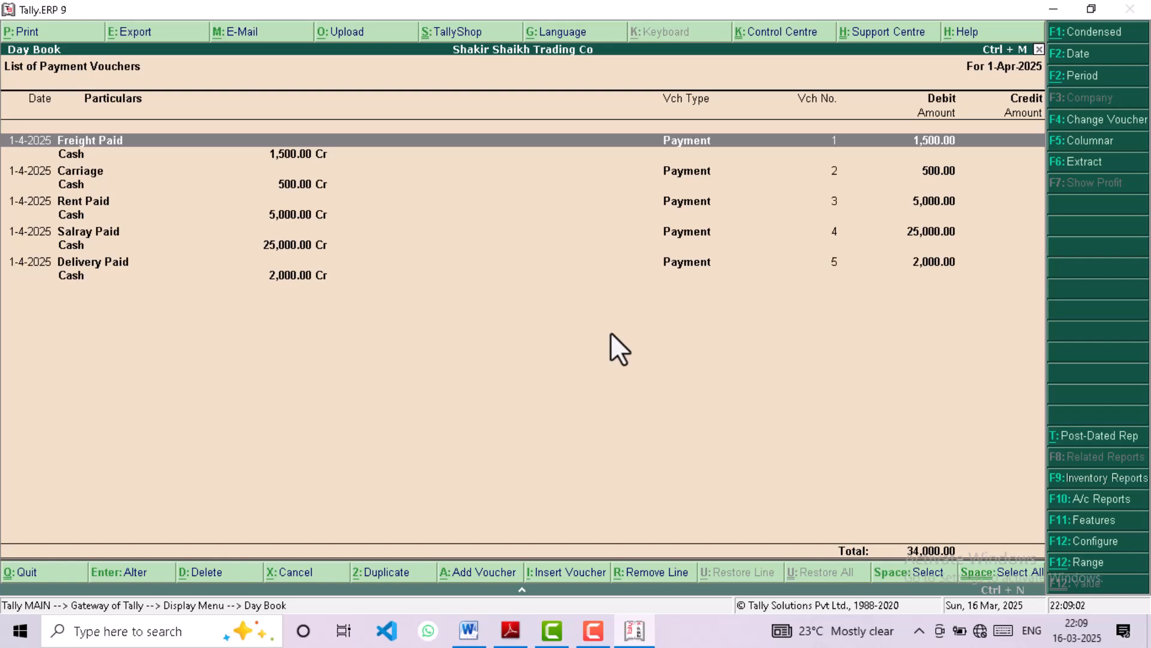
click(1087, 33)
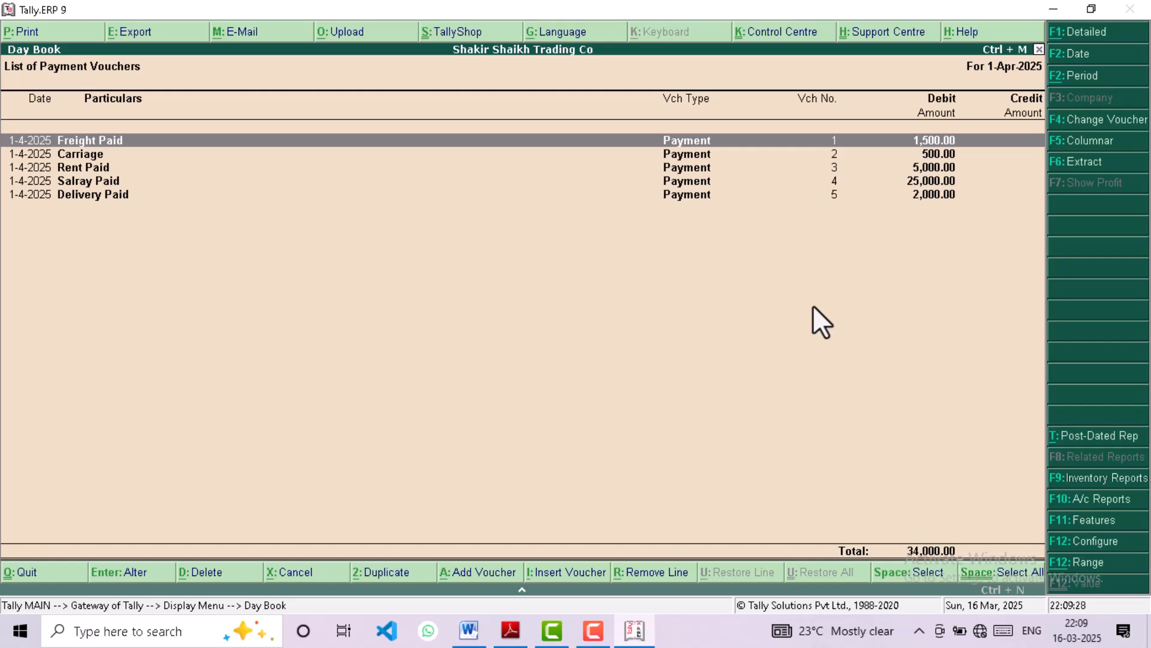
key(Escape)
key(Escape)
key(Escape)
key(Escape)
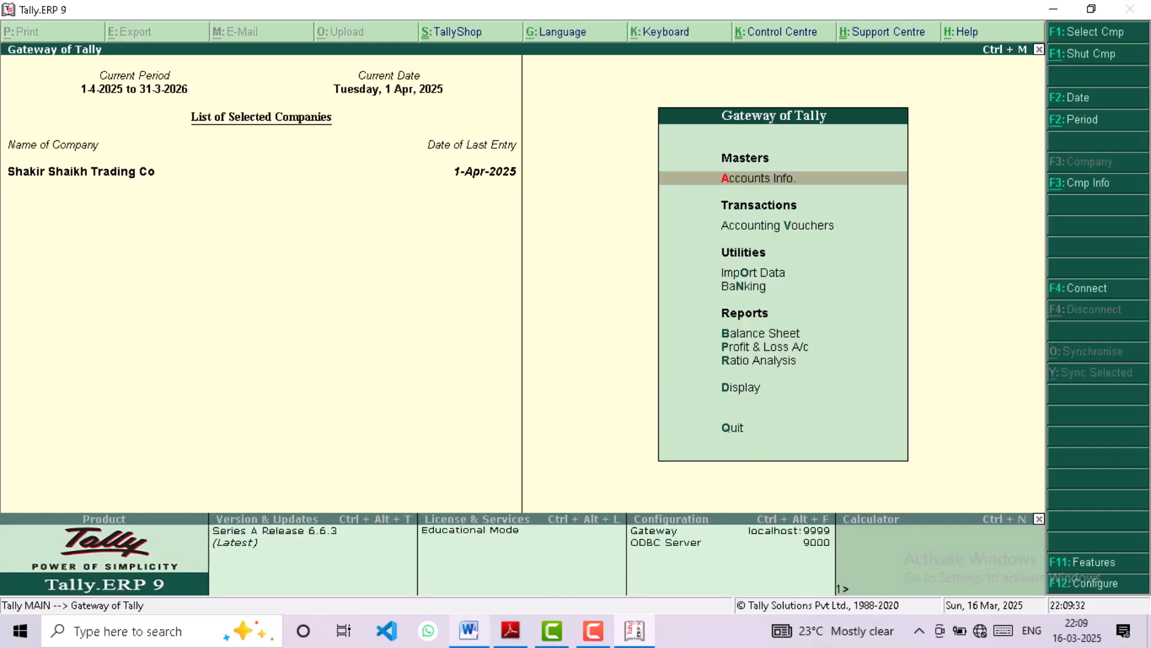
Switch to the Word document and examine the Sundry Creditors and Sundry Debtors transactions below the expense tables
click(470, 630)
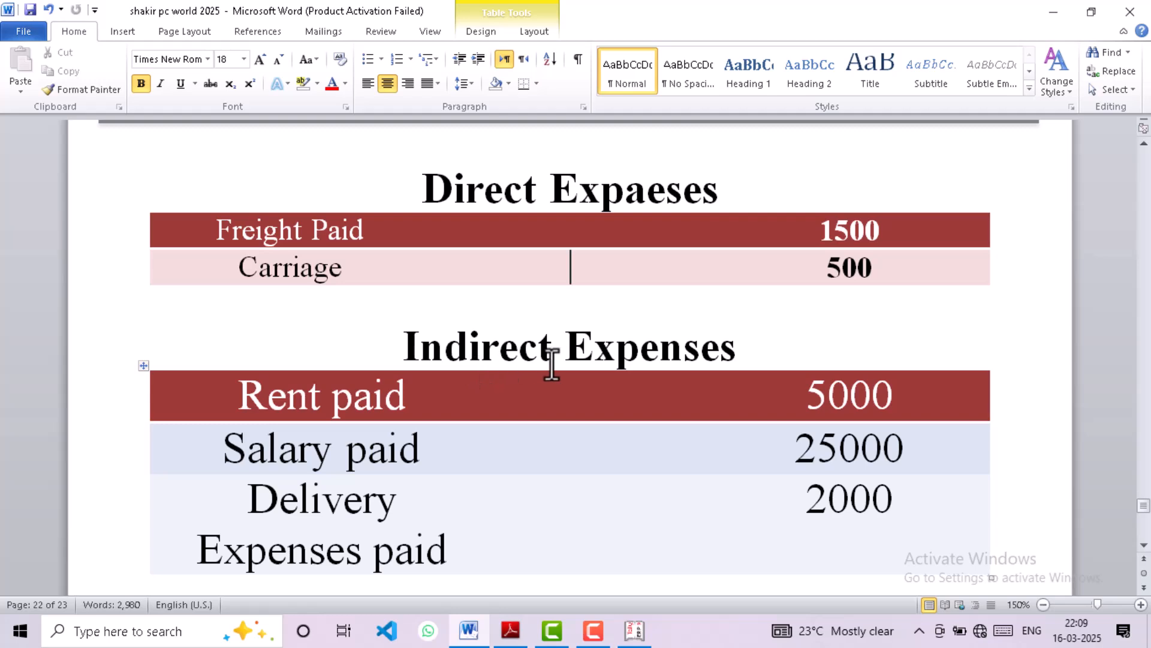
scroll(552, 398, down, 5)
scroll(552, 398, down, 5)
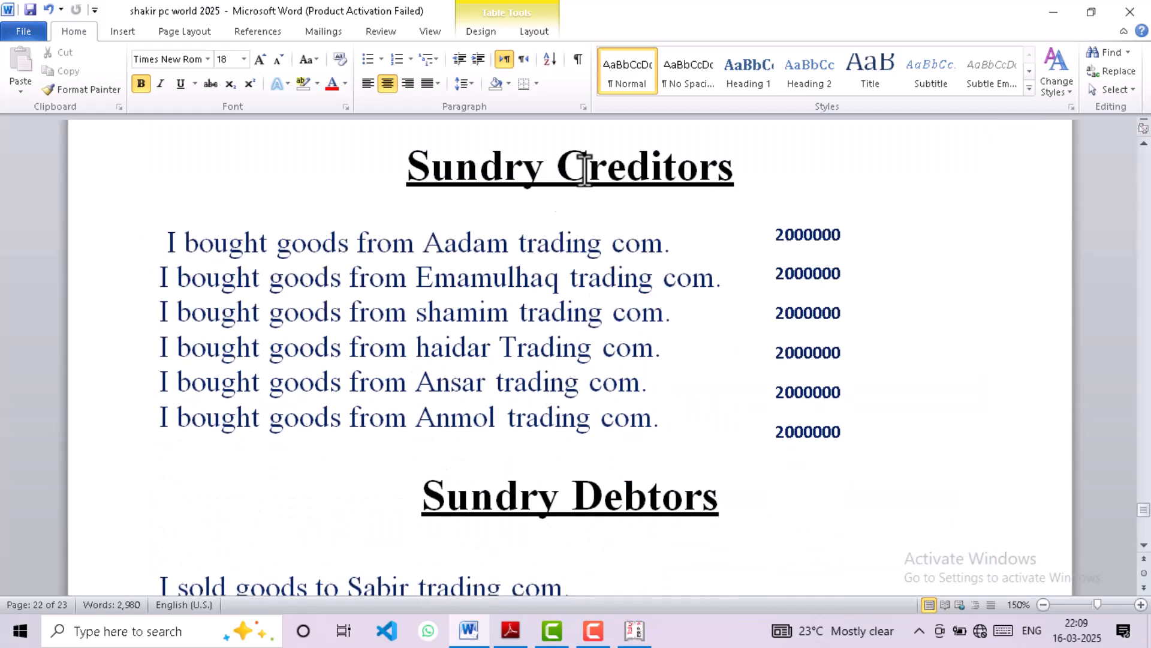
scroll(591, 538, down, 3)
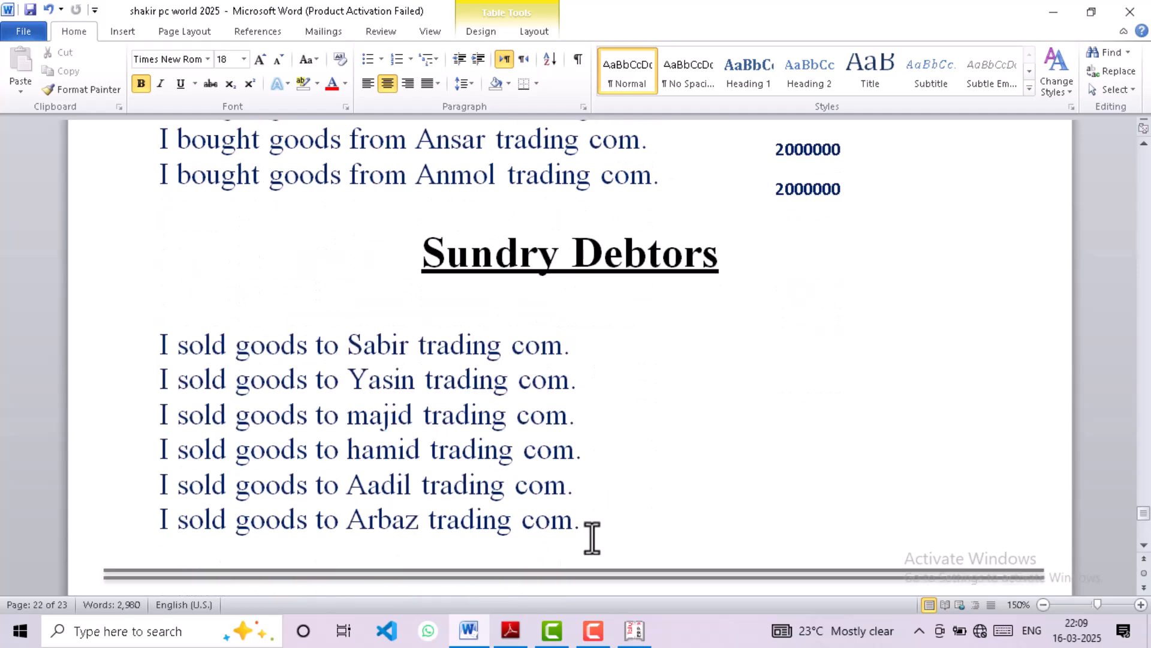
scroll(601, 389, up, 5)
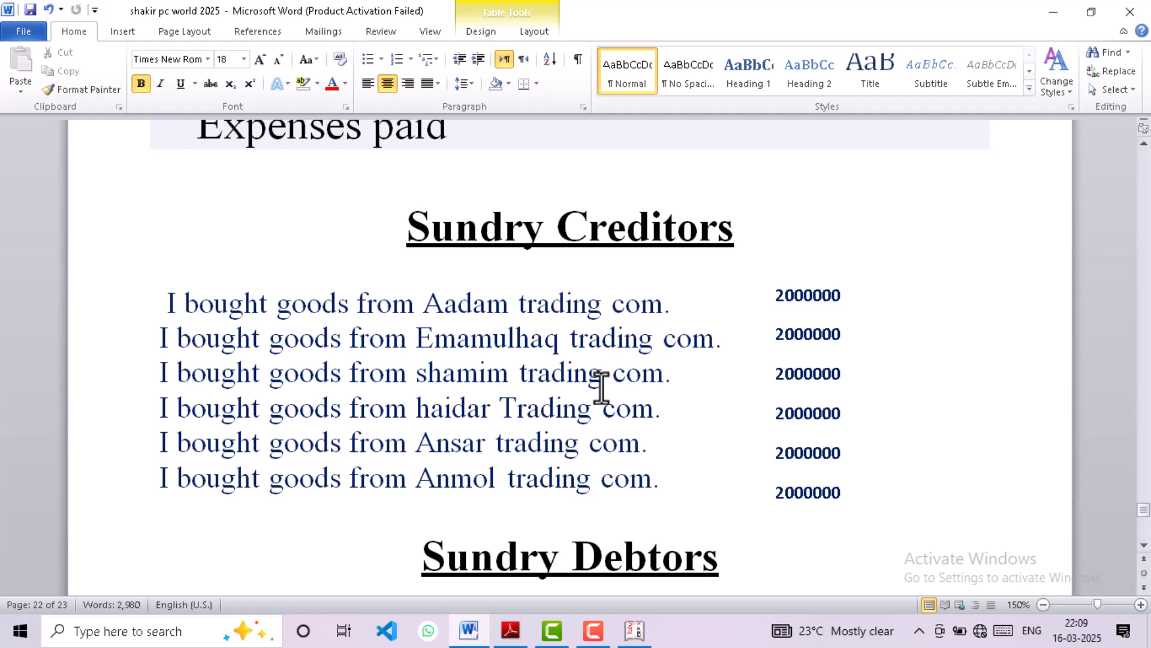
scroll(602, 388, down, 5)
scroll(598, 343, up, 1)
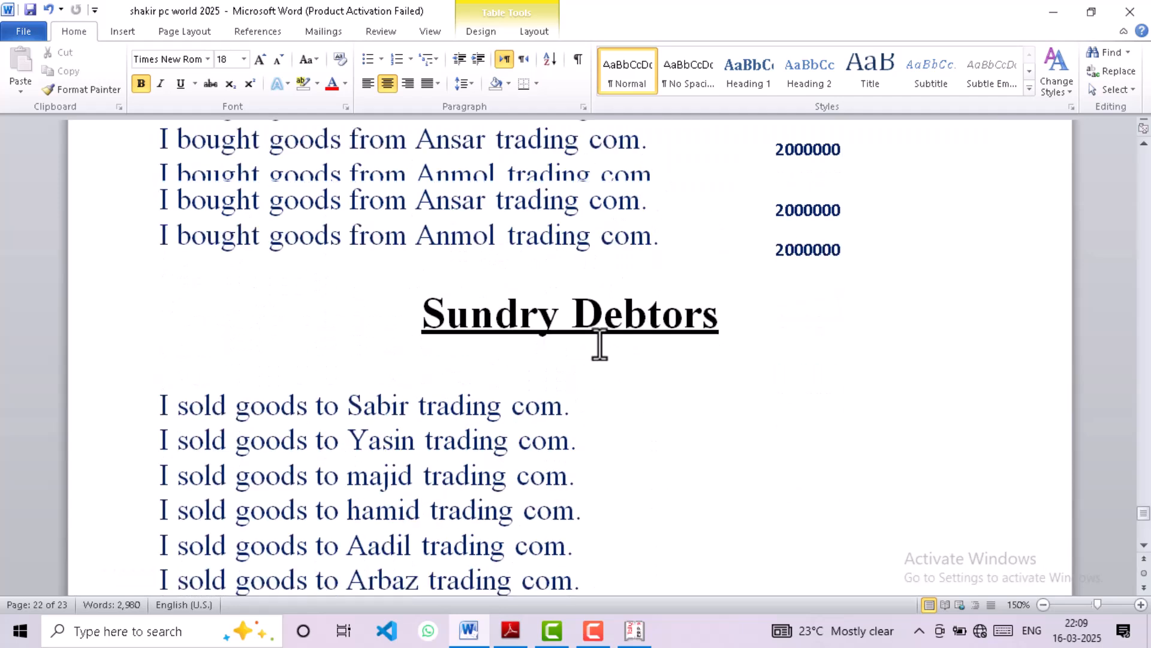
scroll(596, 339, up, 5)
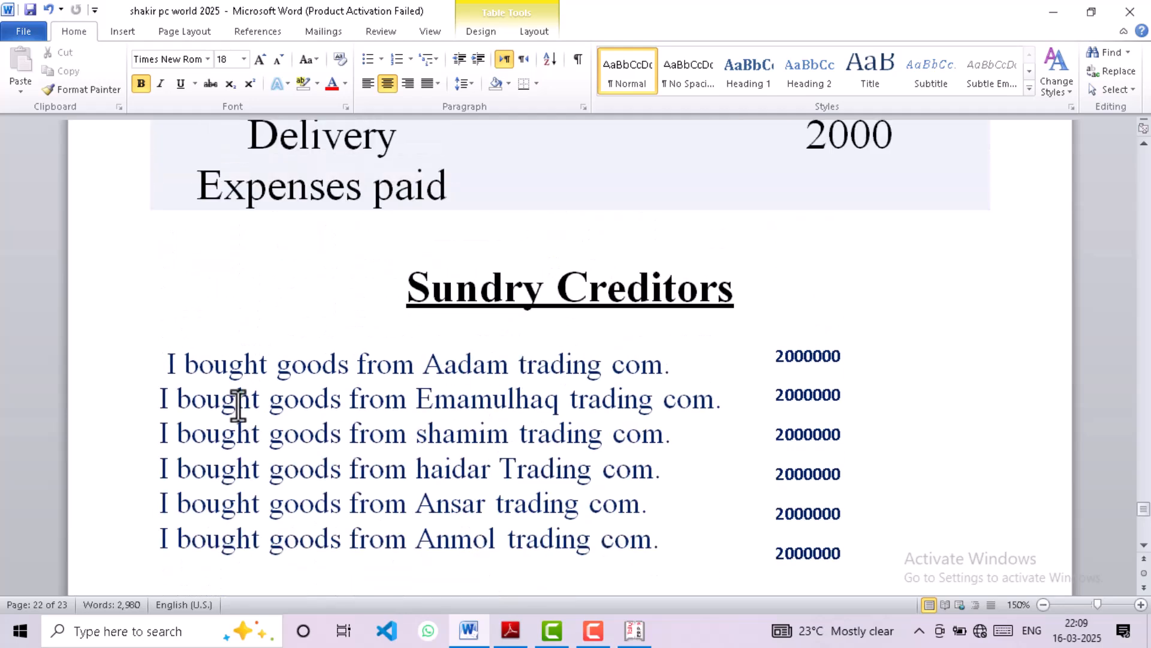